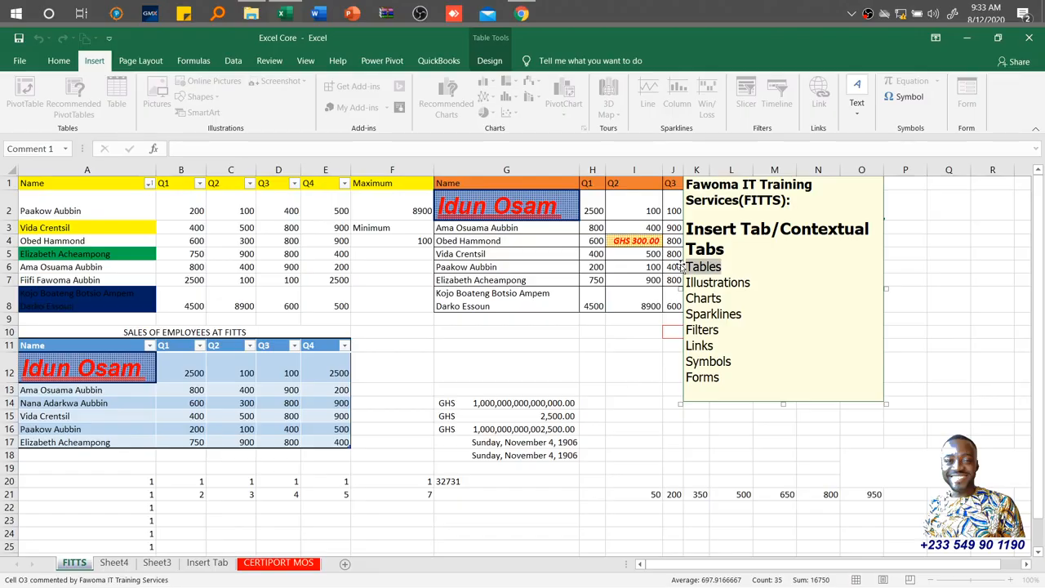
Delete the Tables line from the list in the Insert Tab/Contextual Tabs comment
{"action": "key", "text": "BackSpace"}
{"action": "key", "text": "BackSpace"}
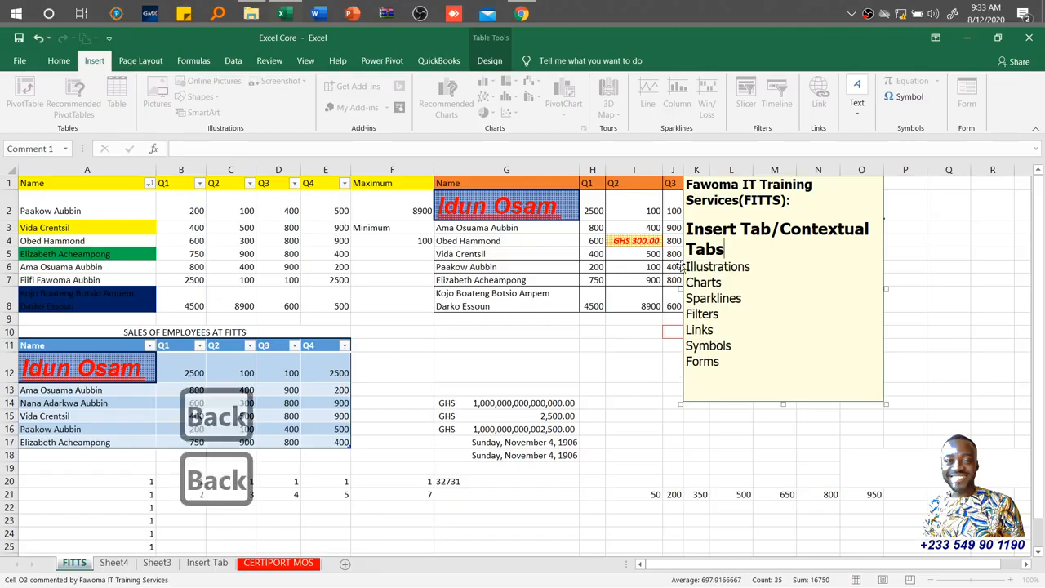
{"action": "left_click", "coordinate": [757, 268]}
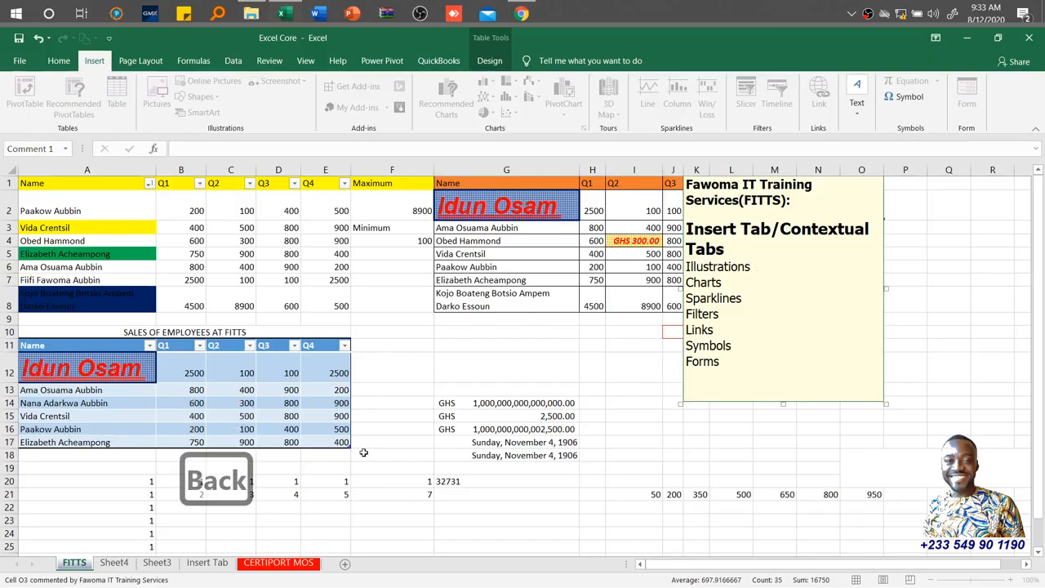
Go to the worksheet named Insert Tab
{"action": "left_click", "coordinate": [118, 564]}
{"action": "left_click", "coordinate": [158, 564]}
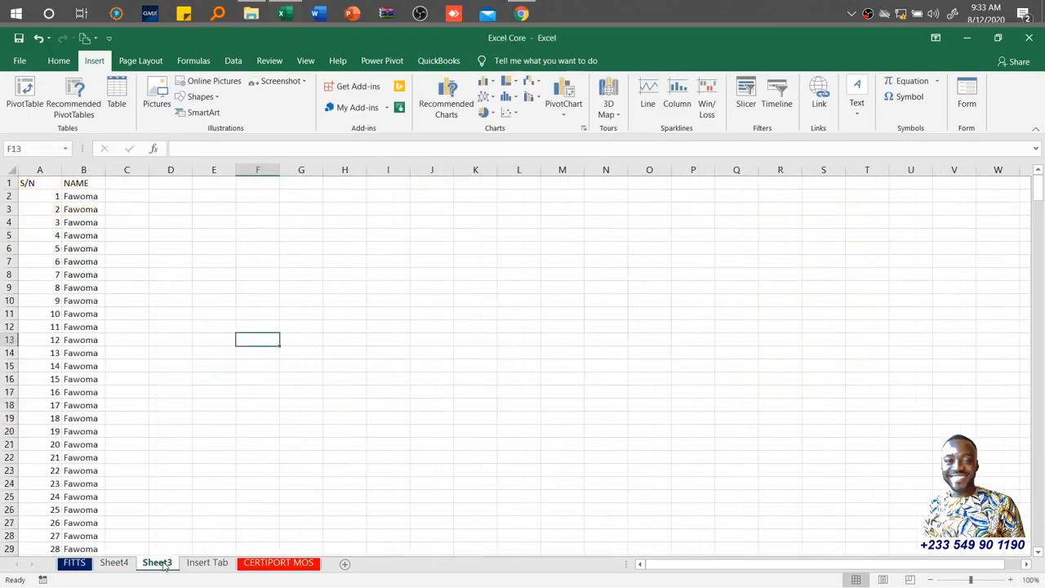
{"action": "left_click", "coordinate": [204, 563]}
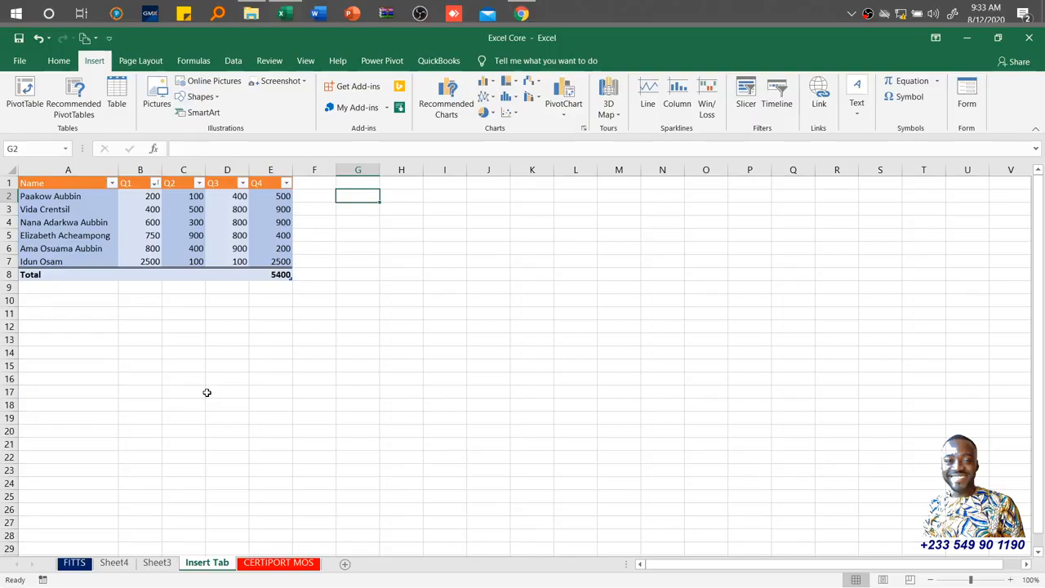
{"action": "left_click", "coordinate": [318, 315]}
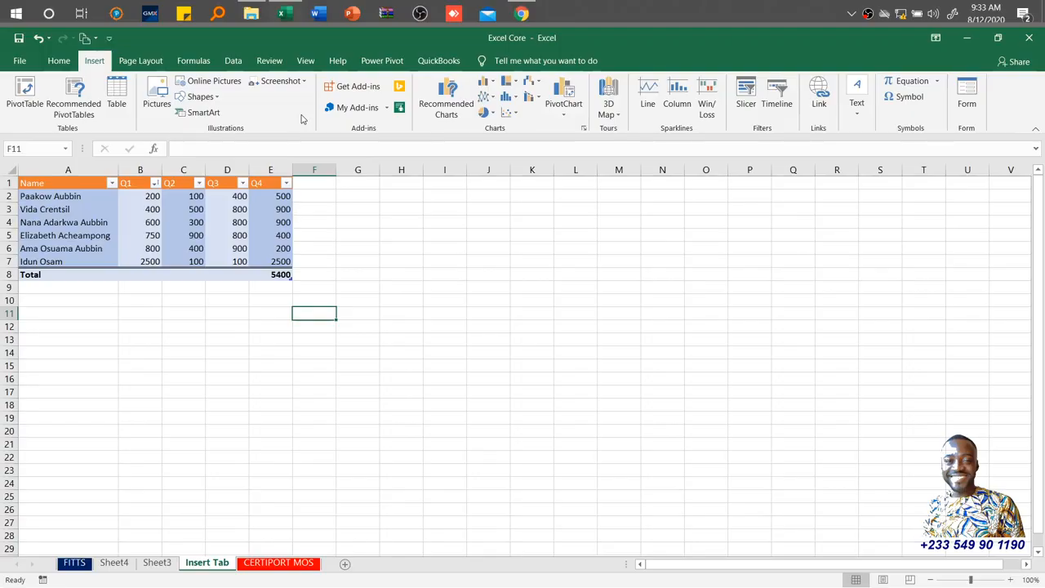
Insert the picture IMG_0168 from the IPAD folder in Pictures at cell D12
{"action": "left_click", "coordinate": [226, 326]}
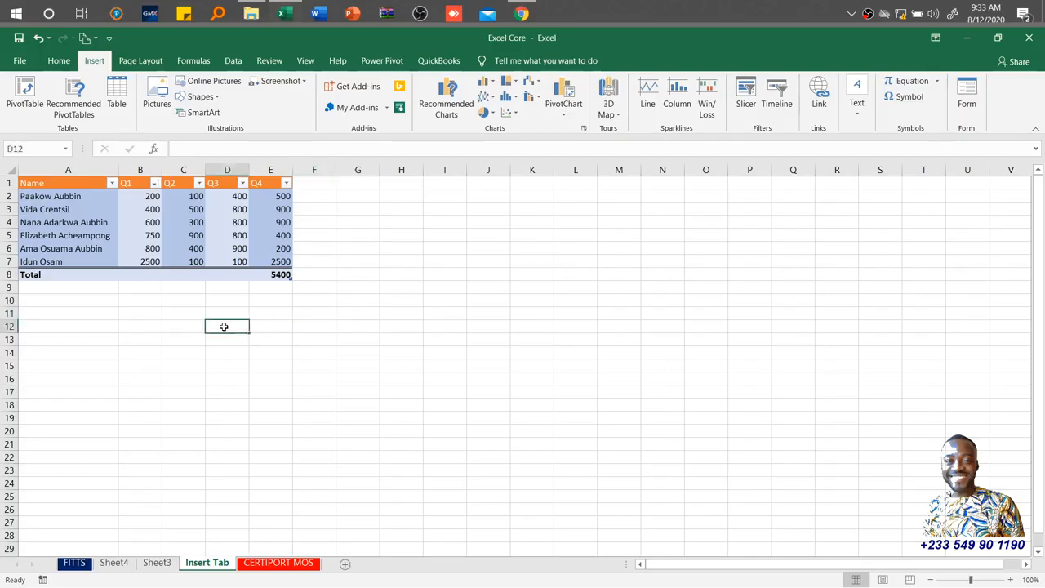
{"action": "left_click", "coordinate": [157, 104]}
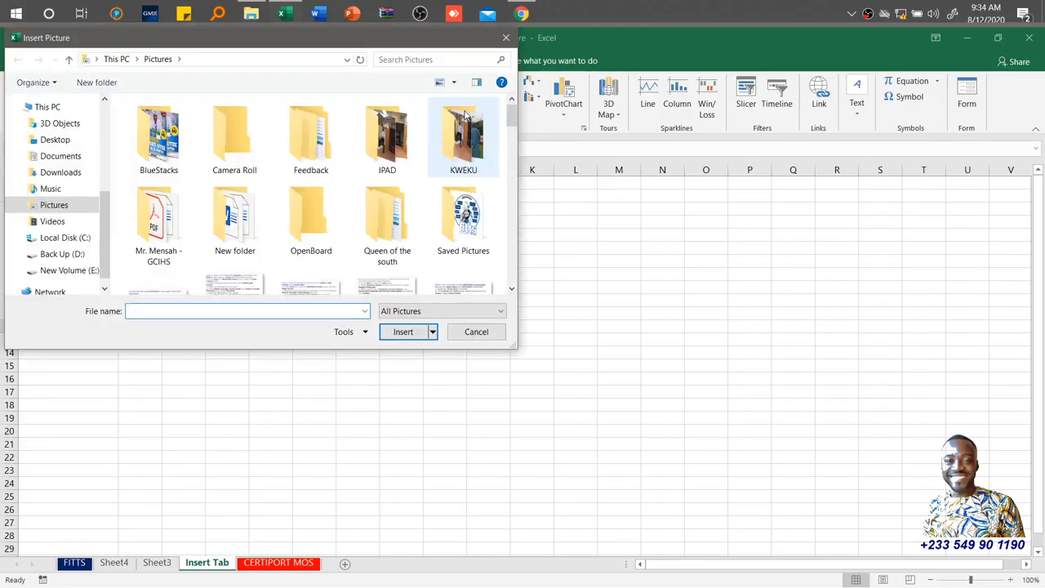
{"action": "left_click_drag", "start_coordinate": [513, 245], "coordinate": [514, 249]}
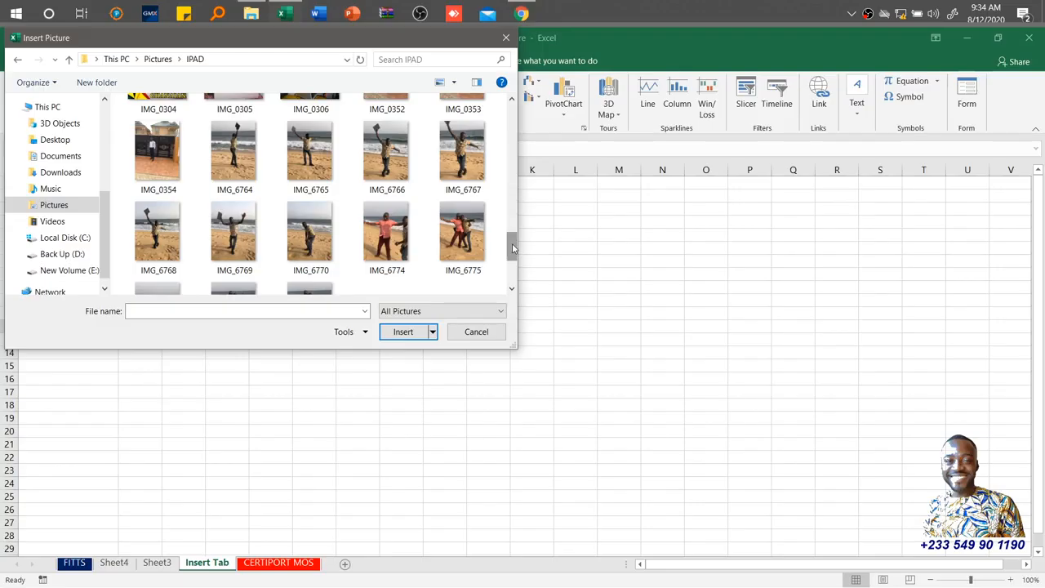
{"action": "mouse_move", "coordinate": [513, 249]}
{"action": "left_mouse_down"}
{"action": "mouse_move", "coordinate": [511, 222]}
{"action": "mouse_move", "coordinate": [512, 261]}
{"action": "left_mouse_up"}
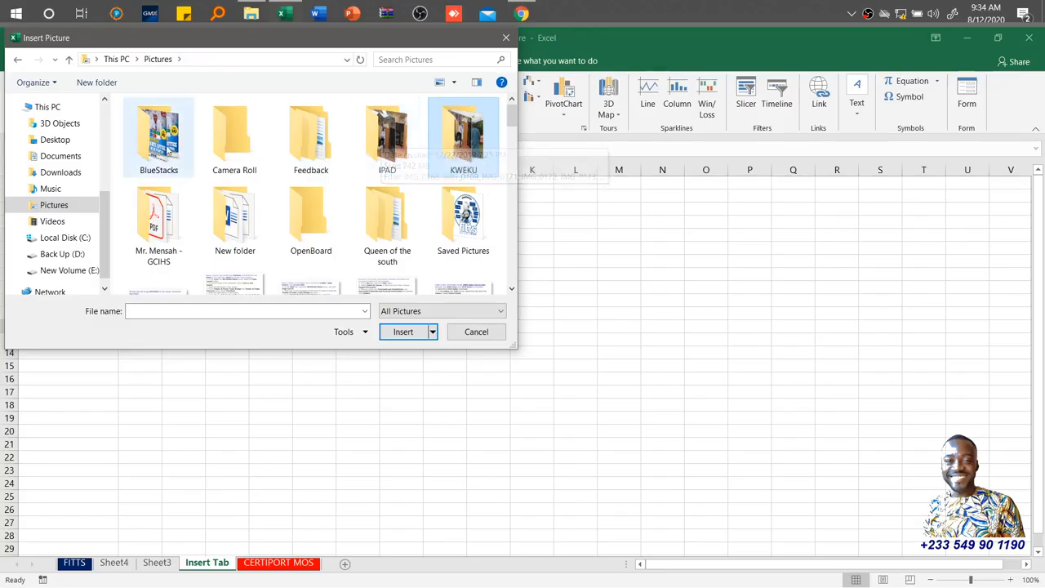
{"action": "double_click", "coordinate": [410, 152]}
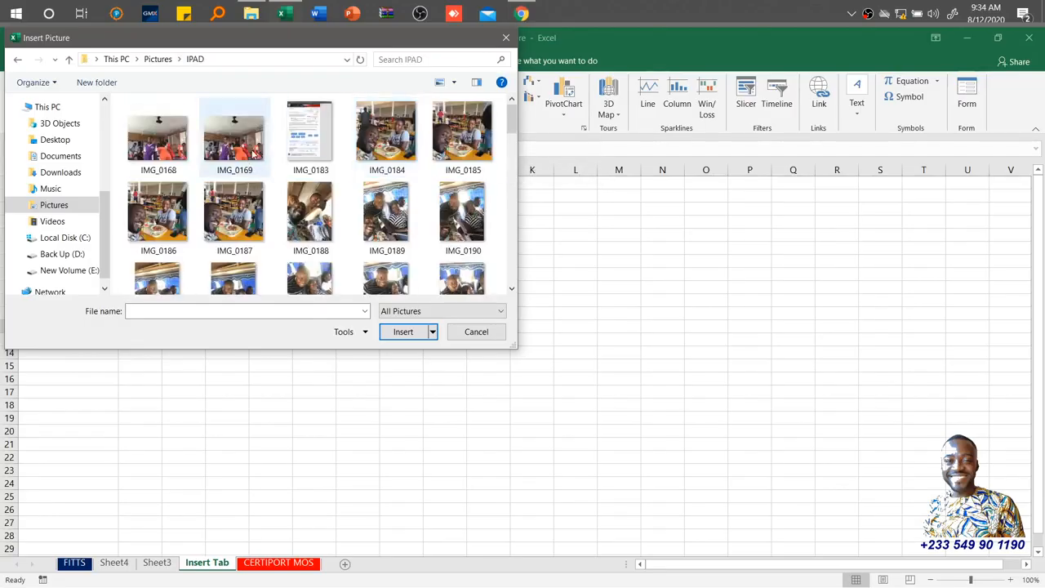
{"action": "left_click", "coordinate": [161, 149]}
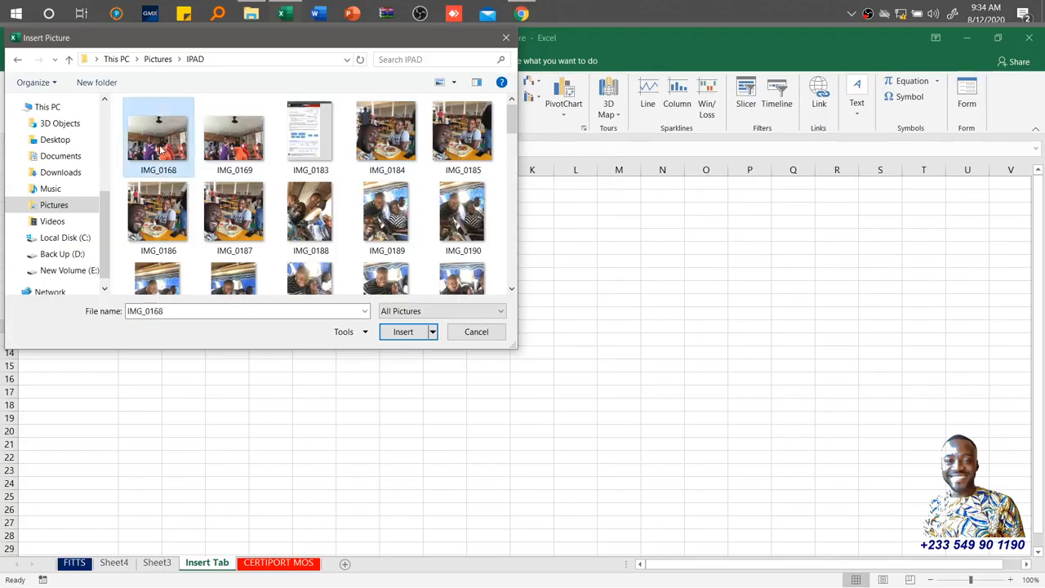
{"action": "left_click", "coordinate": [403, 332]}
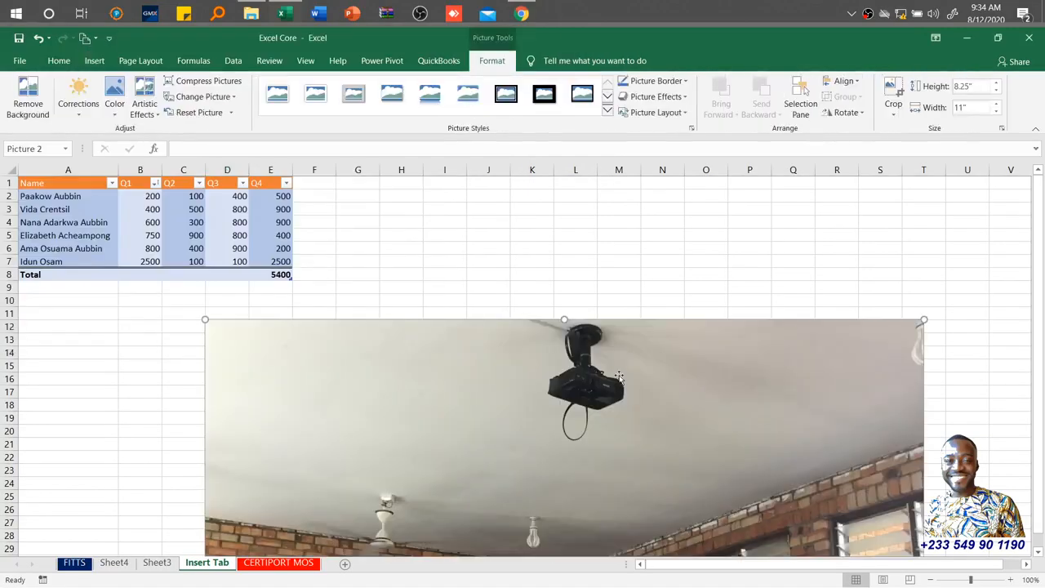
Set the picture's width to 5" and move it beside the table so it starts at column F, row 1
{"action": "left_click_drag", "start_coordinate": [619, 377], "coordinate": [560, 243]}
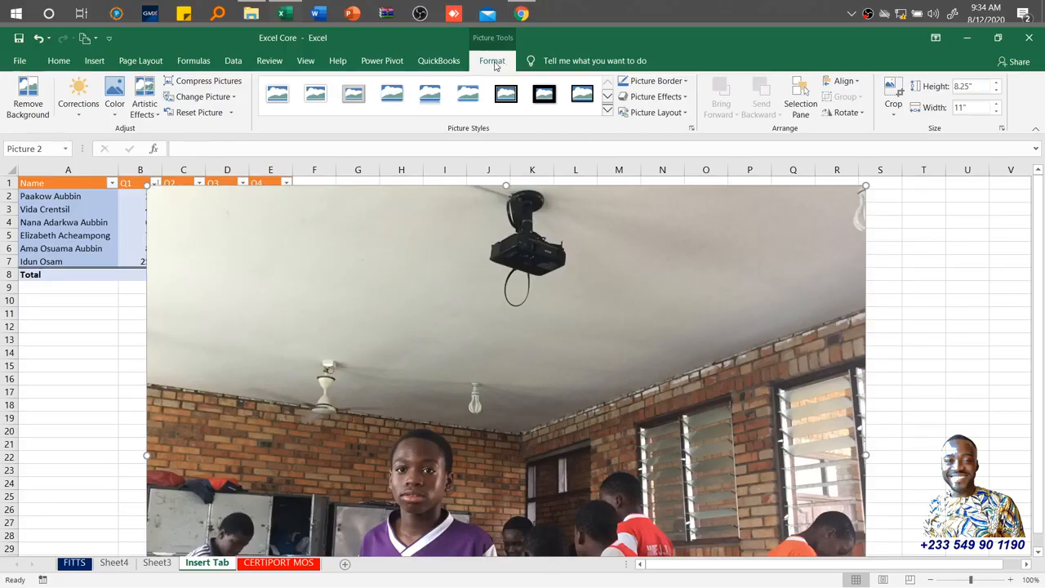
{"action": "left_click", "coordinate": [104, 64]}
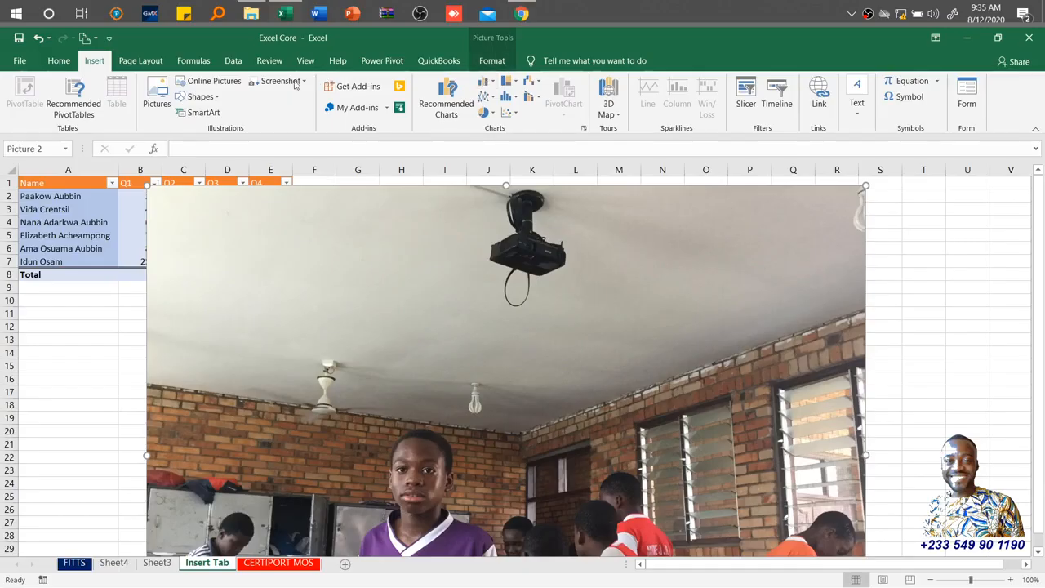
{"action": "left_click", "coordinate": [493, 61]}
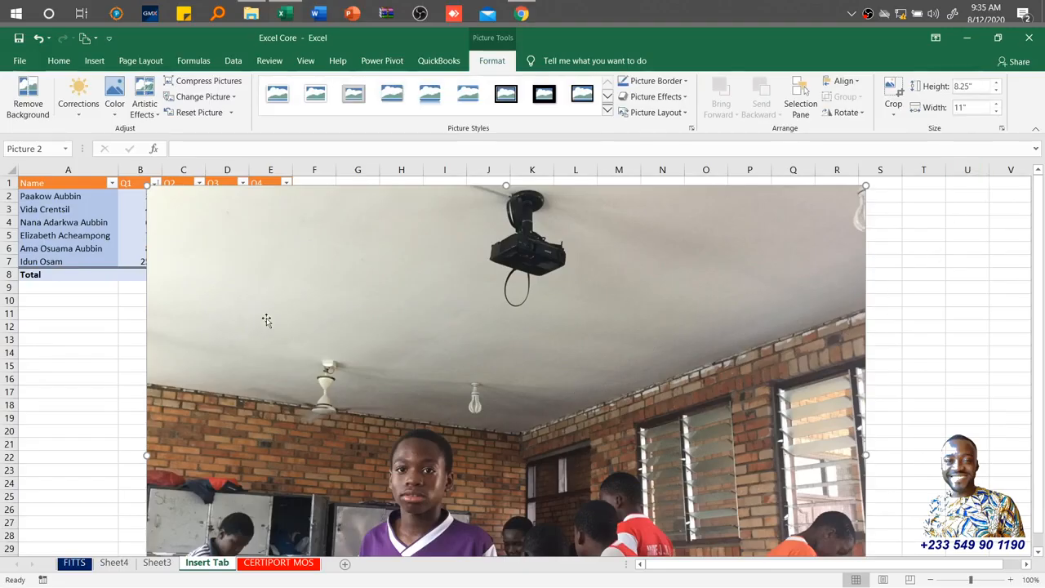
{"action": "left_click", "coordinate": [974, 107]}
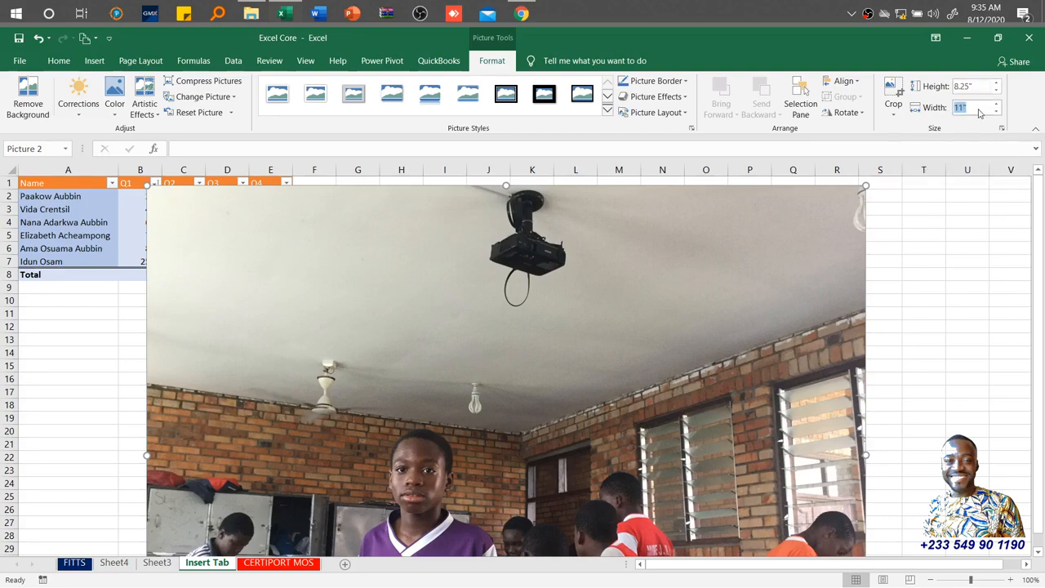
{"action": "type", "text": "5"}
{"action": "key", "text": "Return"}
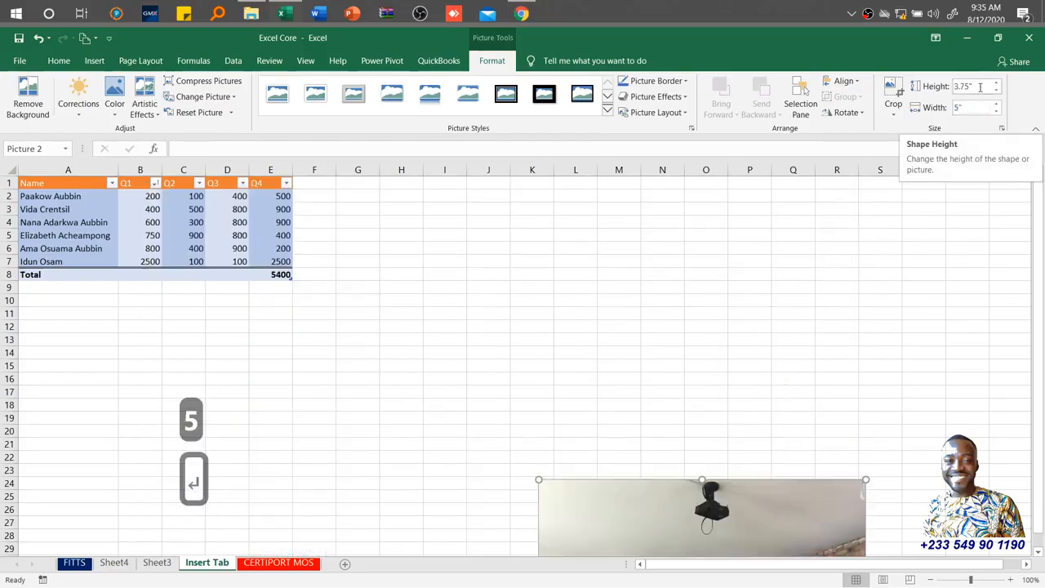
{"action": "left_click_drag", "start_coordinate": [768, 500], "coordinate": [534, 206]}
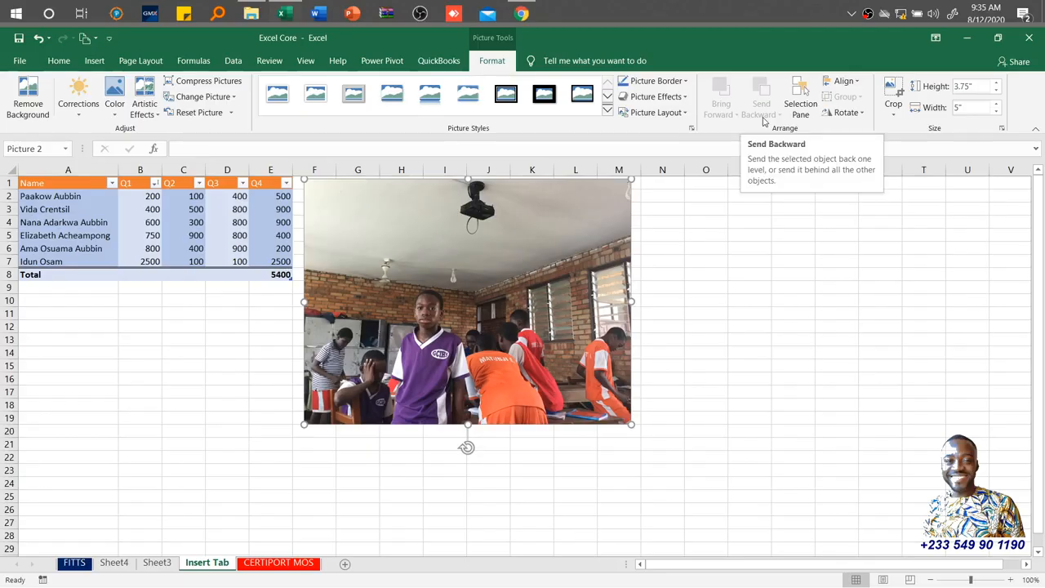
Crop the picture to the boy in the purple jersey, about 2.15" high and 1.42" wide
{"action": "left_click", "coordinate": [892, 92]}
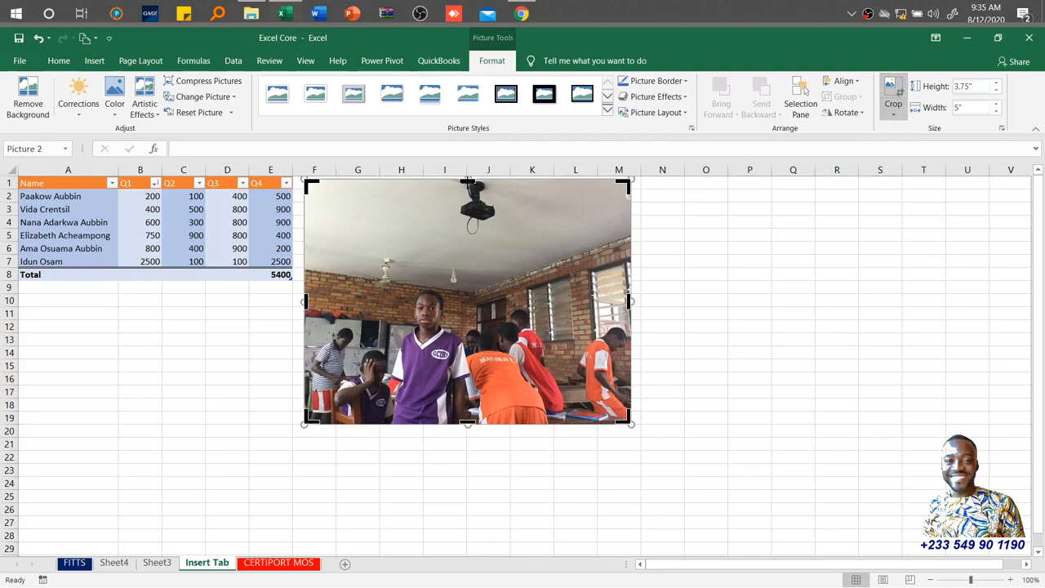
{"action": "left_click_drag", "start_coordinate": [467, 182], "coordinate": [465, 283]}
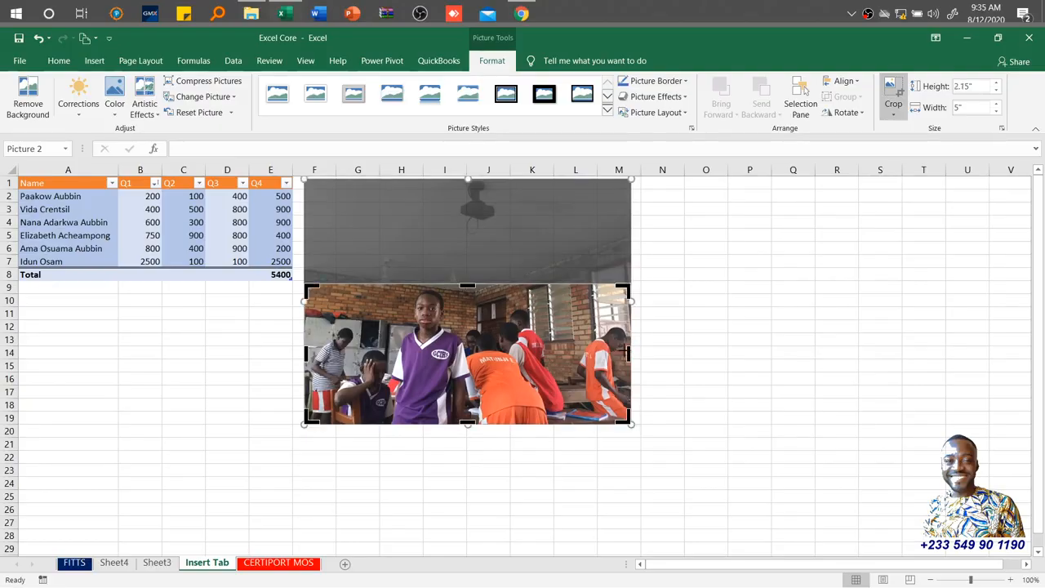
{"action": "left_click_drag", "start_coordinate": [629, 352], "coordinate": [477, 352]}
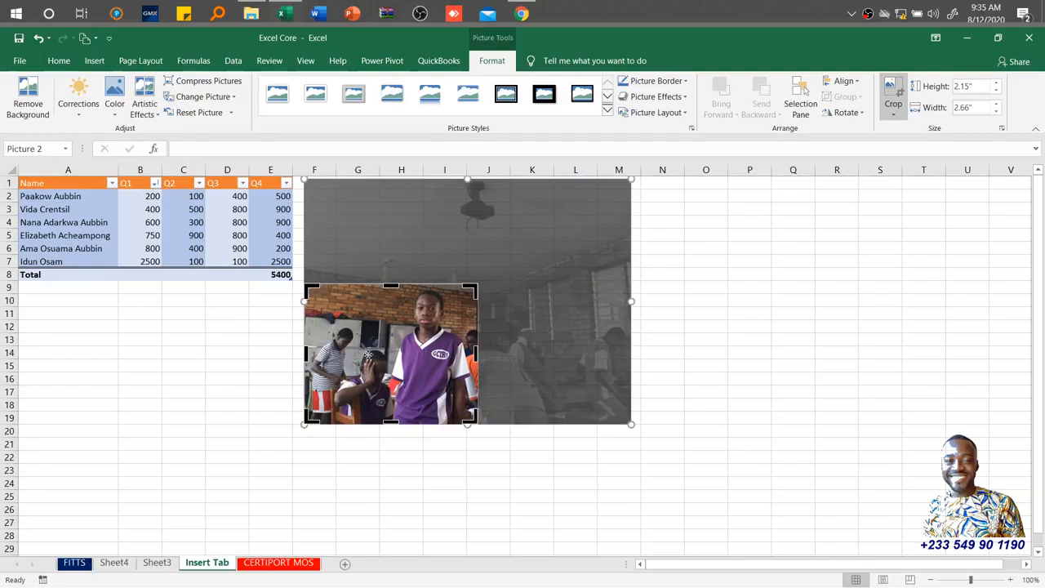
{"action": "left_click_drag", "start_coordinate": [305, 353], "coordinate": [384, 355]}
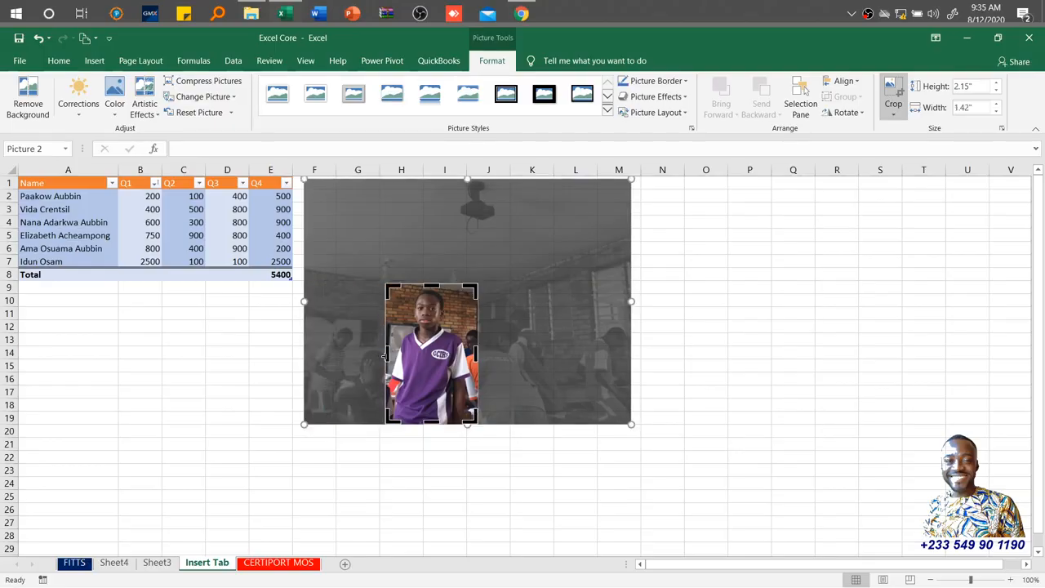
{"action": "left_click", "coordinate": [895, 89]}
Move the cropped picture up beside the table, with its upper corner at about cell G2
{"action": "left_click_drag", "start_coordinate": [433, 347], "coordinate": [376, 259]}
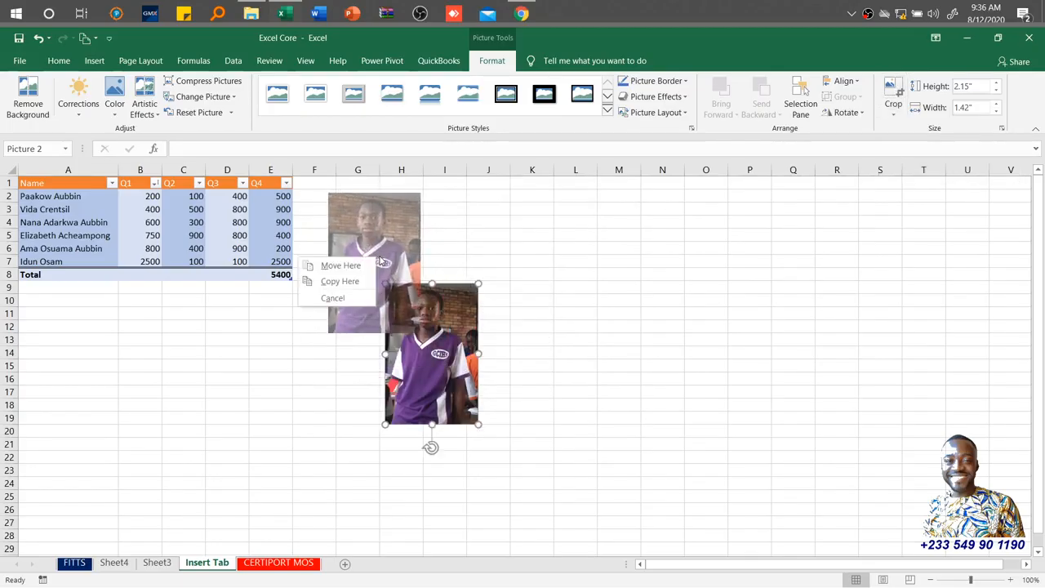
{"action": "left_click", "coordinate": [387, 253]}
{"action": "left_click_drag", "start_coordinate": [416, 311], "coordinate": [370, 231]}
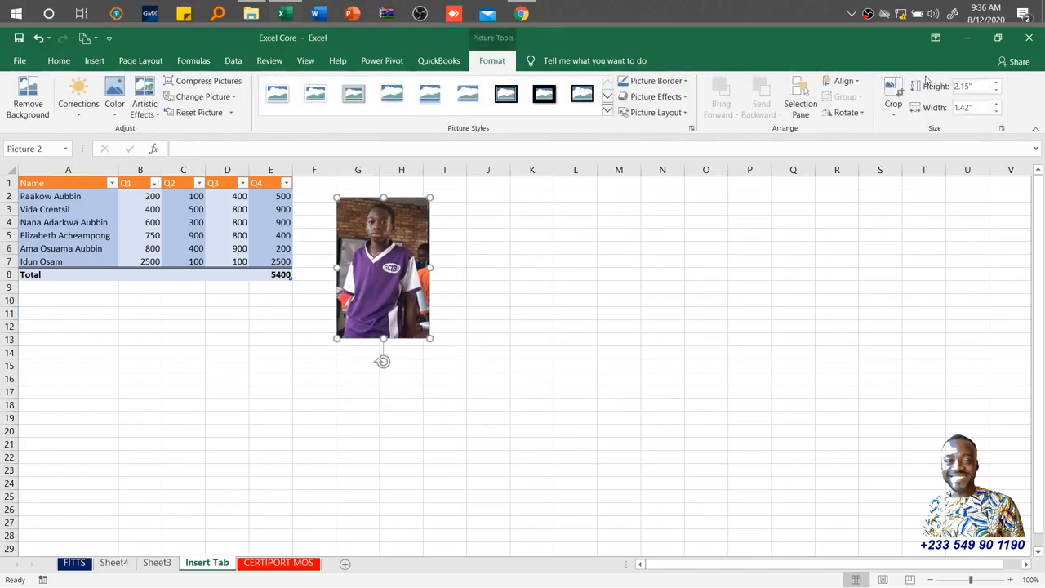
Extend the picture's crop area on both sides to restore the other students, about 4.98" wide
{"action": "left_click", "coordinate": [896, 93]}
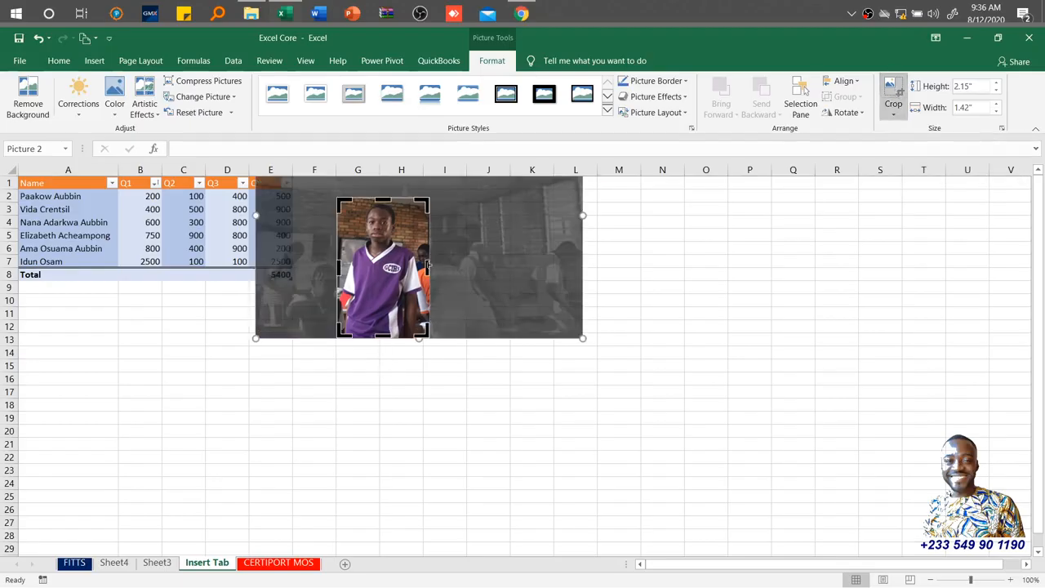
{"action": "left_click_drag", "start_coordinate": [426, 267], "coordinate": [581, 264]}
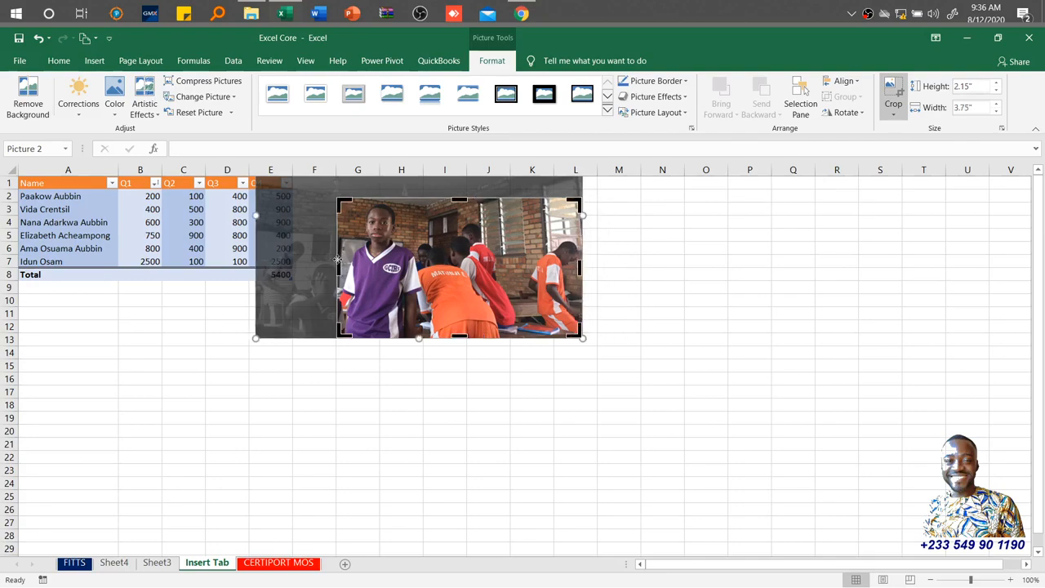
{"action": "left_click_drag", "start_coordinate": [338, 268], "coordinate": [256, 268]}
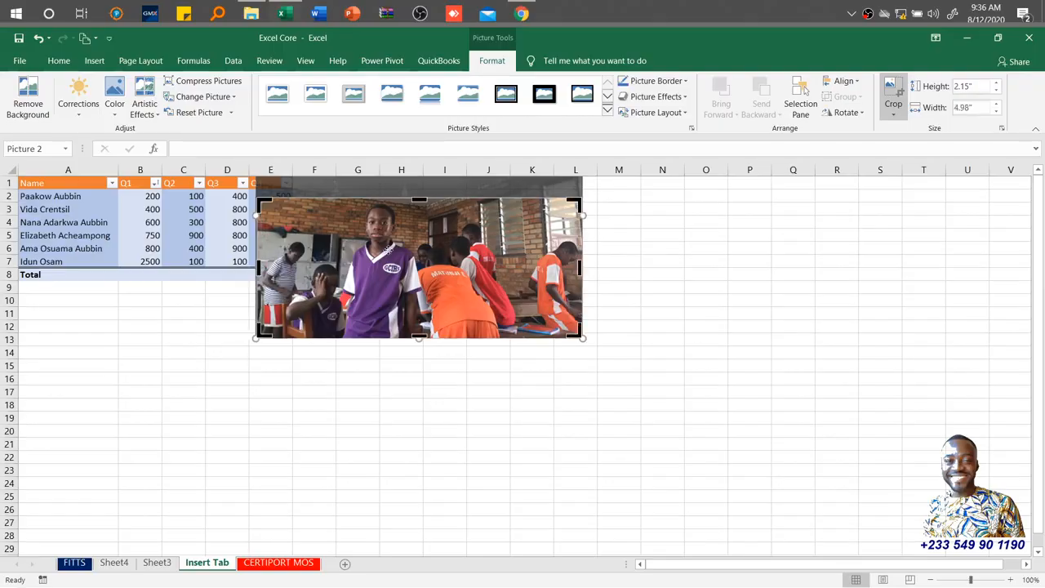
{"action": "left_click", "coordinate": [893, 94]}
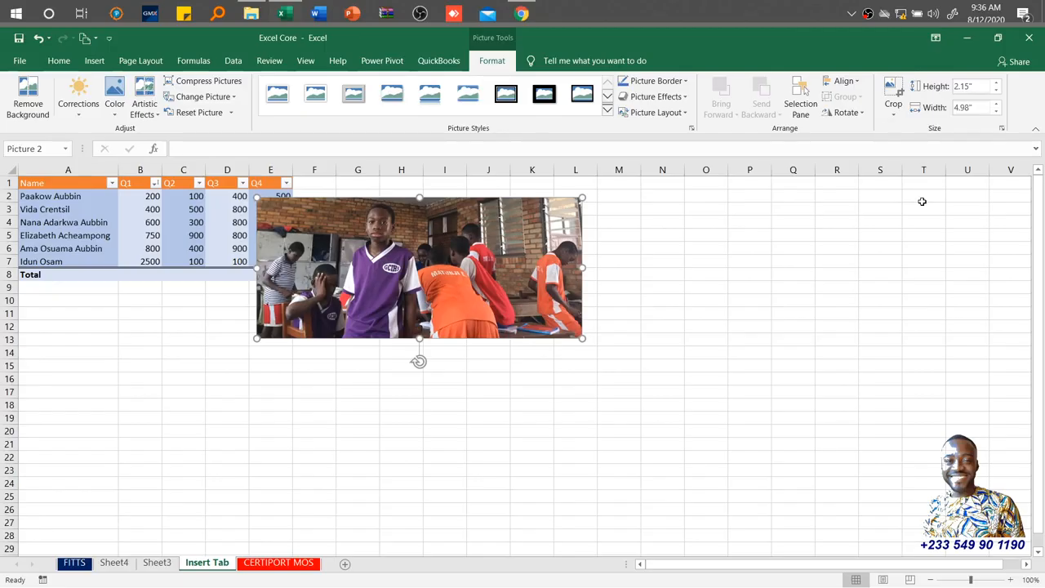
Examine the size, picture corrections and picture color options available for formatting the picture, including the brightness and contrast presets
{"action": "left_click", "coordinate": [1002, 129]}
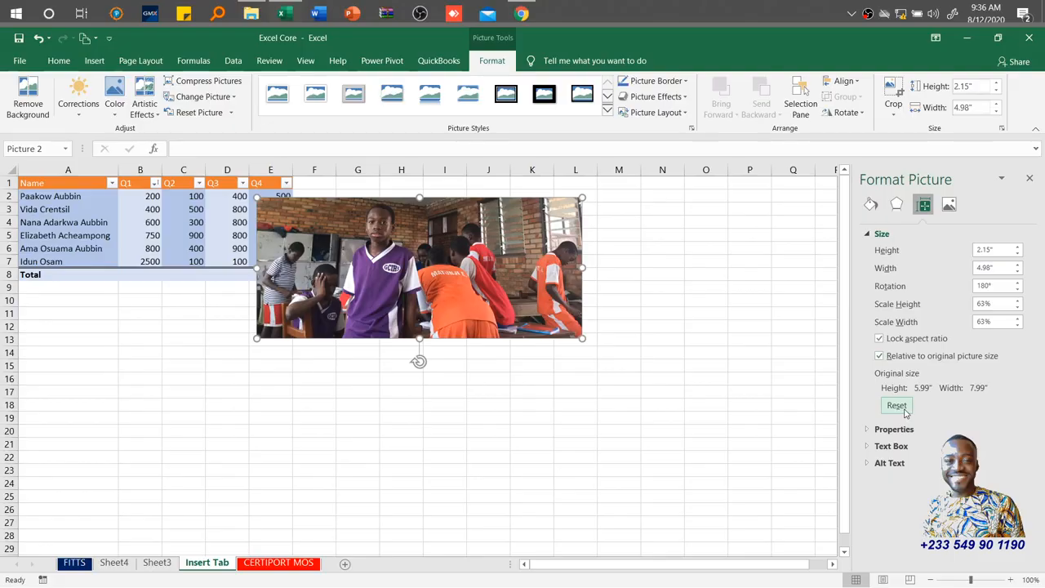
{"action": "left_click", "coordinate": [949, 205]}
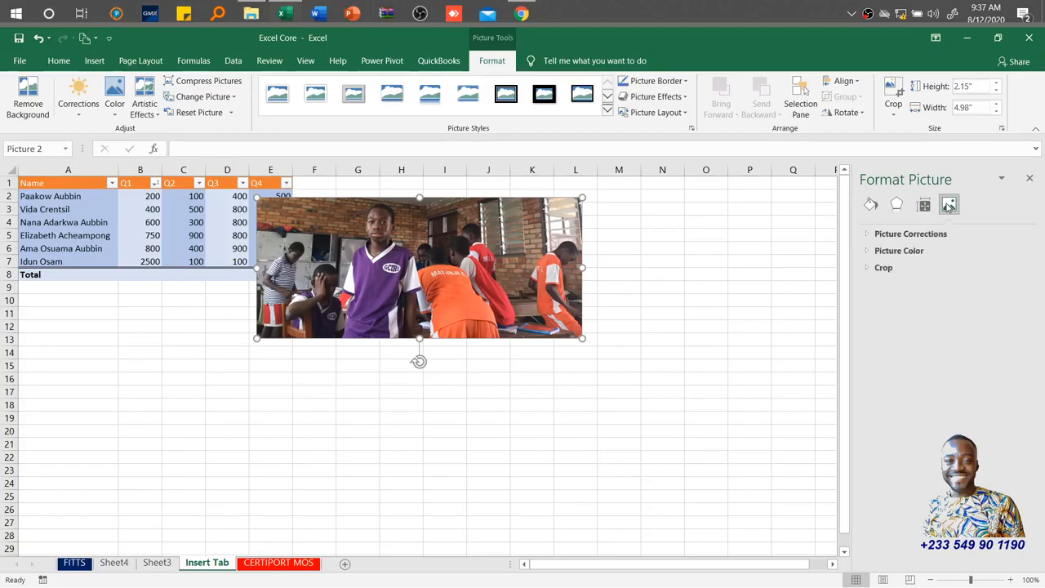
{"action": "left_click", "coordinate": [871, 236]}
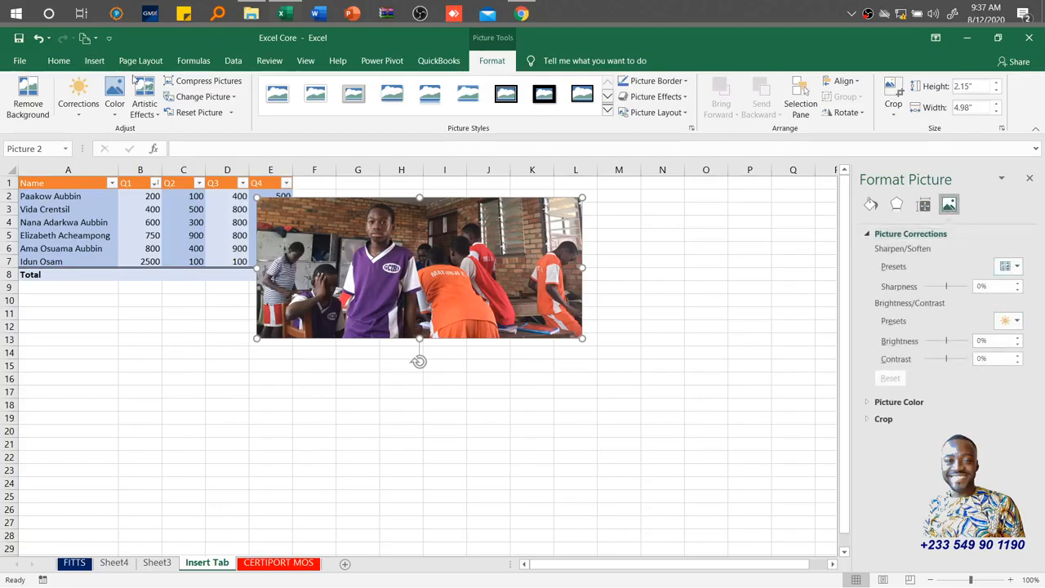
{"action": "left_click", "coordinate": [1017, 322]}
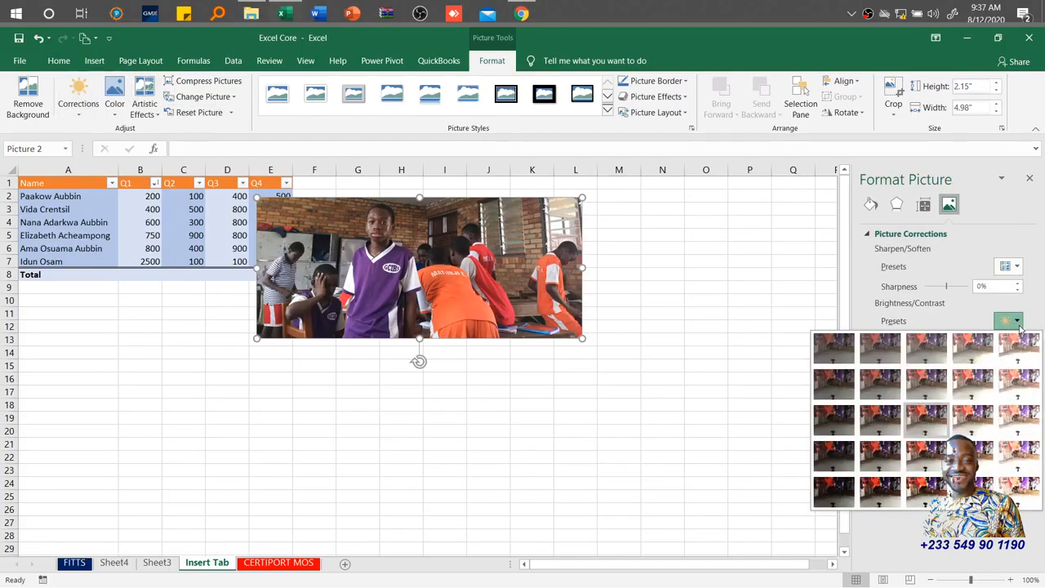
{"action": "left_click", "coordinate": [1018, 323]}
{"action": "left_click", "coordinate": [82, 106]}
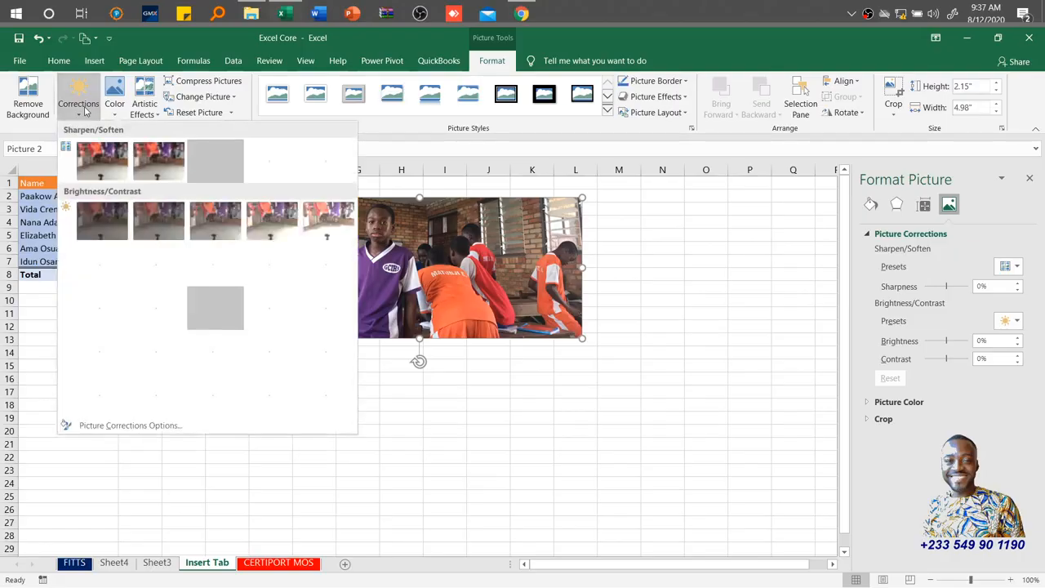
{"action": "left_click", "coordinate": [975, 235]}
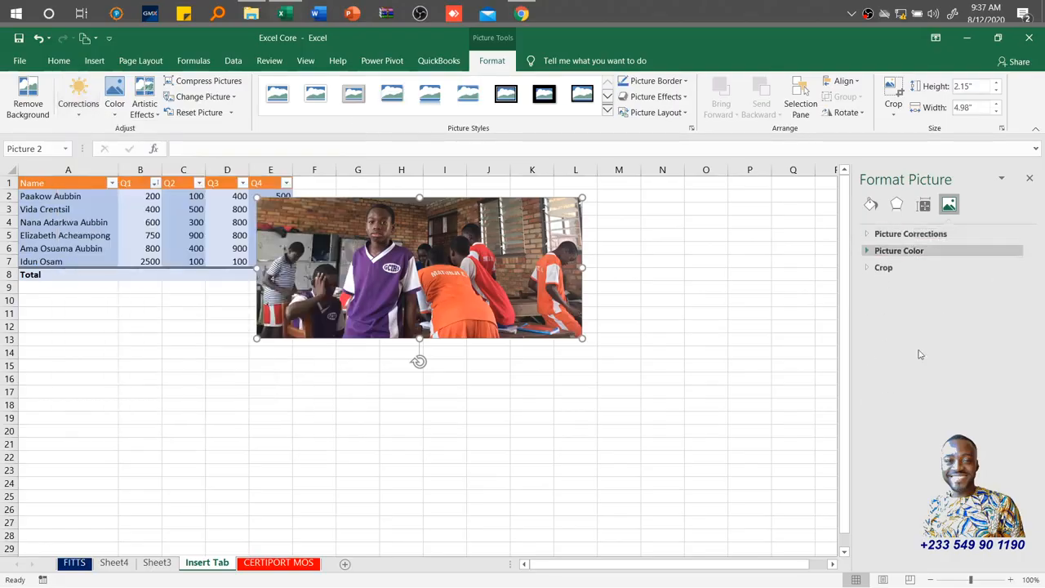
{"action": "left_click", "coordinate": [868, 253]}
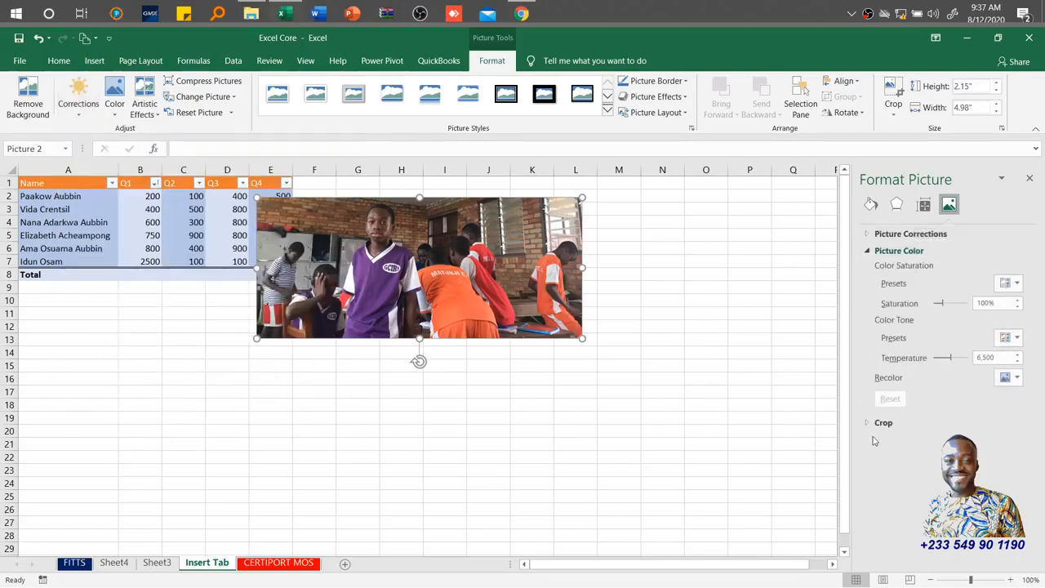
Set the picture's crop position to 2" from the left and 0.1" from the top
{"action": "left_click", "coordinate": [867, 423]}
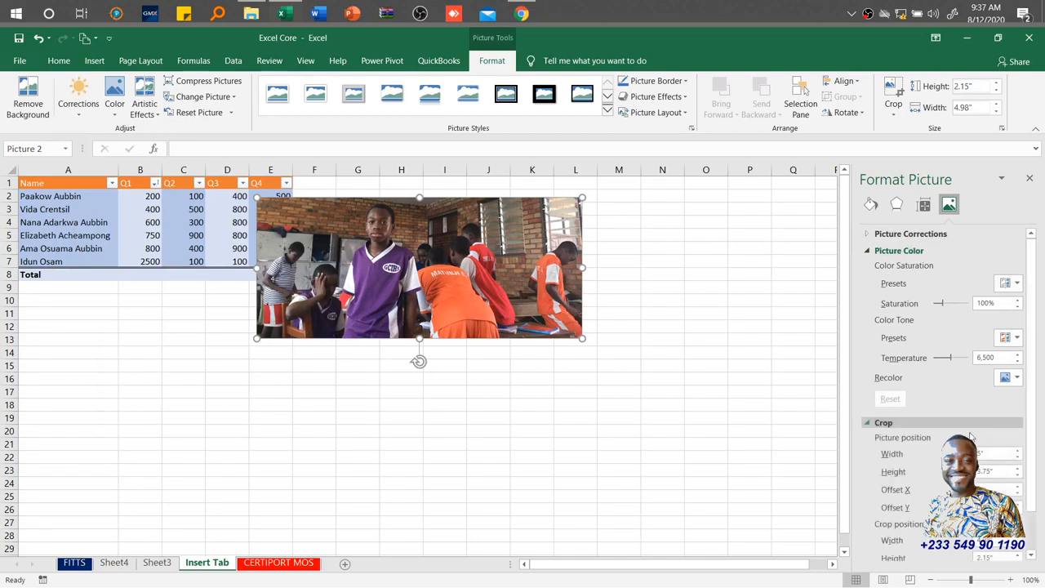
{"action": "scroll", "coordinate": [898, 439], "scroll_direction": "down", "scroll_amount": 1}
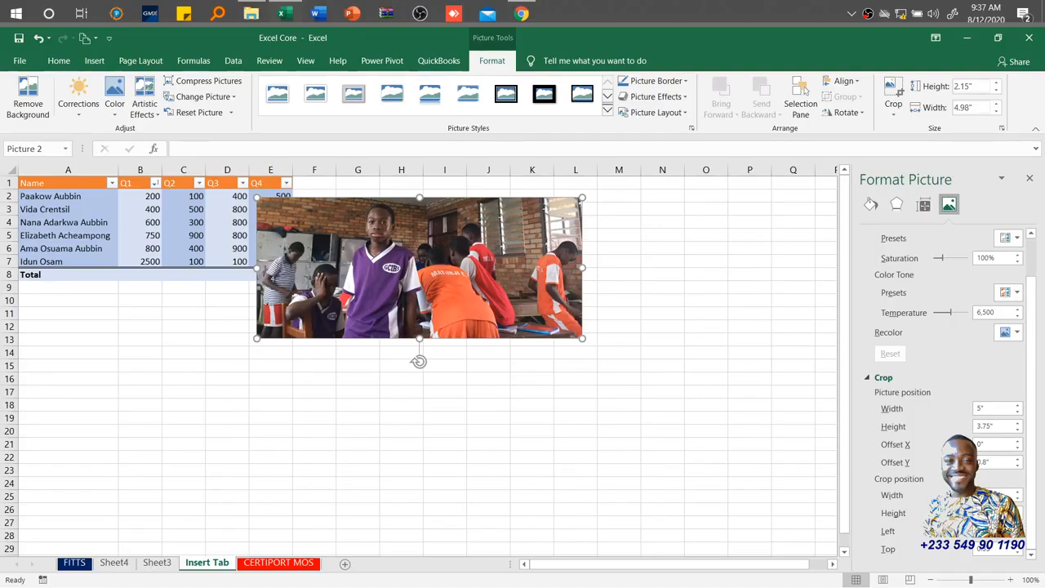
{"action": "key", "text": "2"}
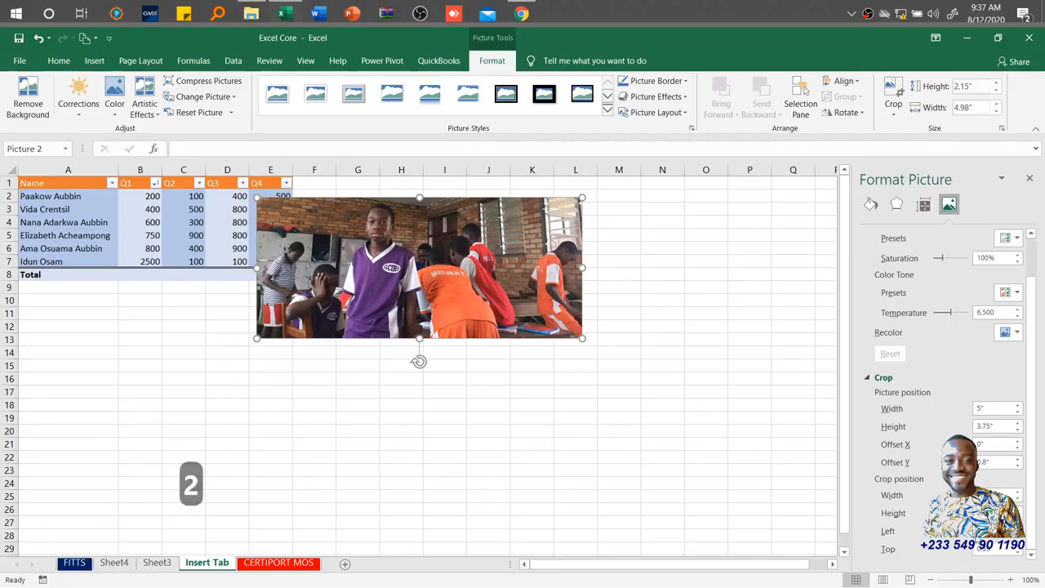
{"action": "left_click_drag", "start_coordinate": [997, 549], "coordinate": [949, 555]}
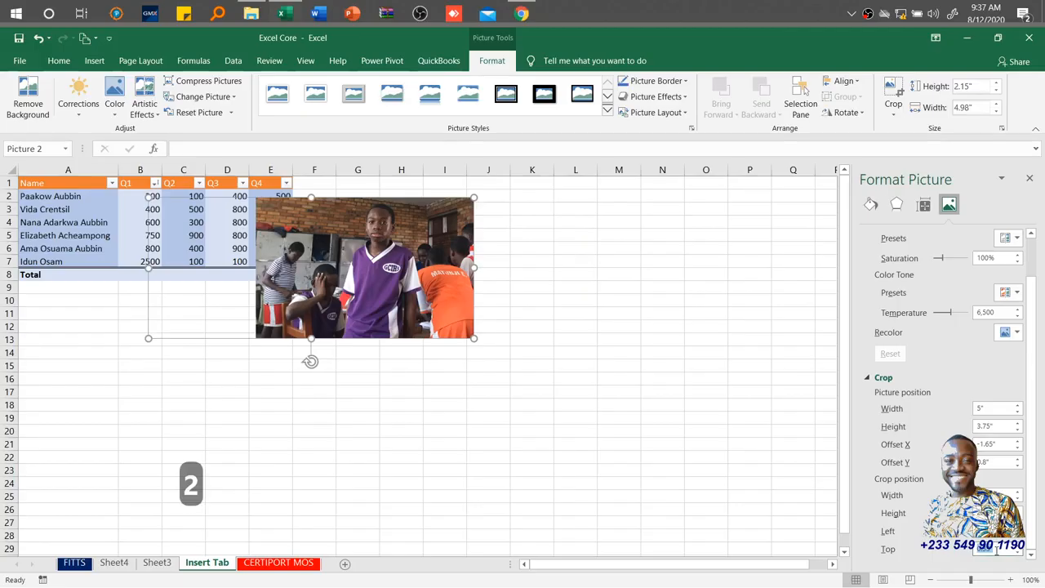
{"action": "type", "text": "0.1"}
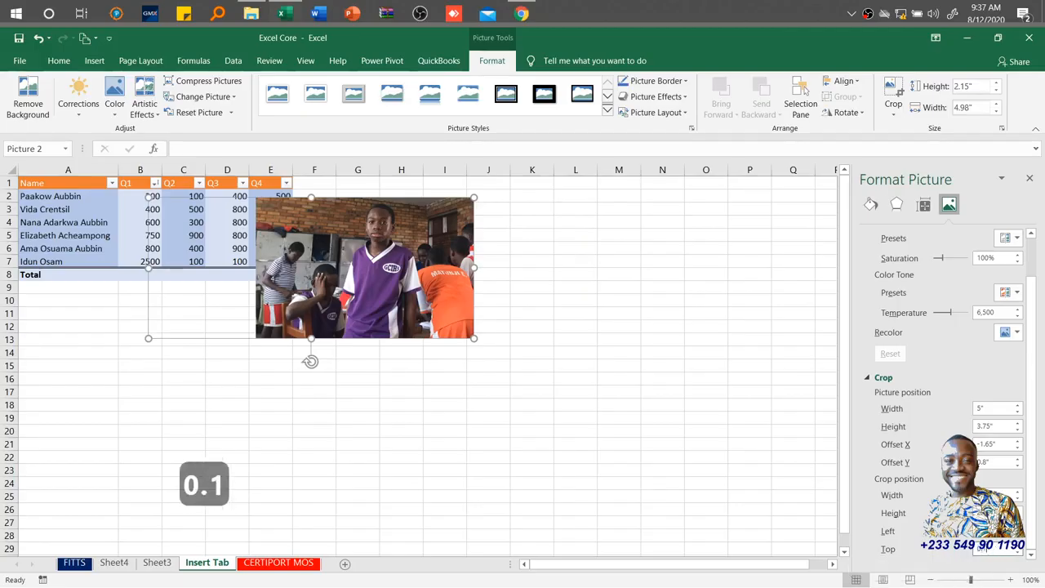
{"action": "key", "text": "Return"}
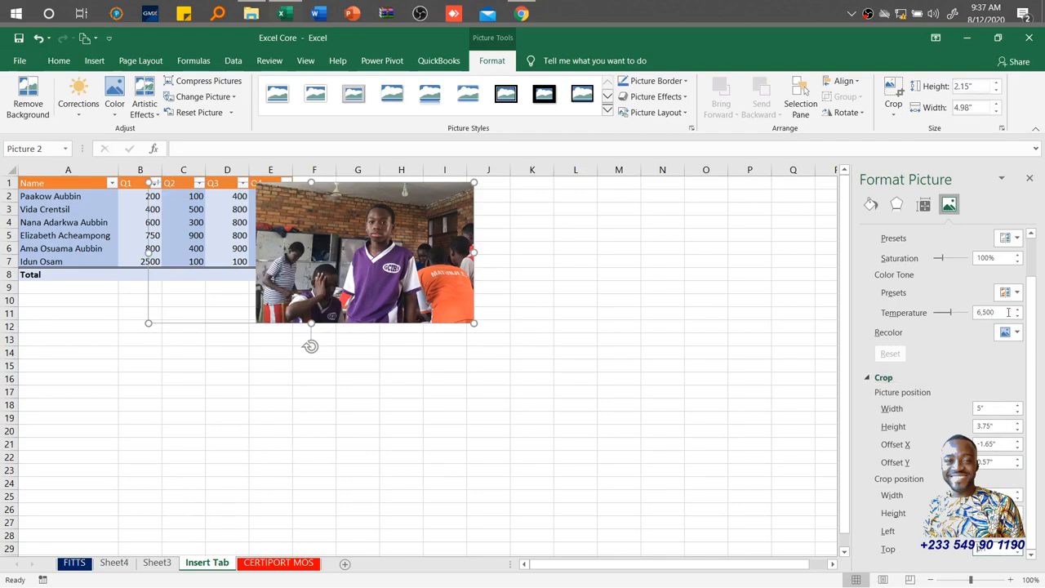
Try color temperatures of 8,000 and 9,000 on the picture
{"action": "left_click", "coordinate": [1003, 312]}
{"action": "type", "text": "8000"}
{"action": "key", "text": "Return"}
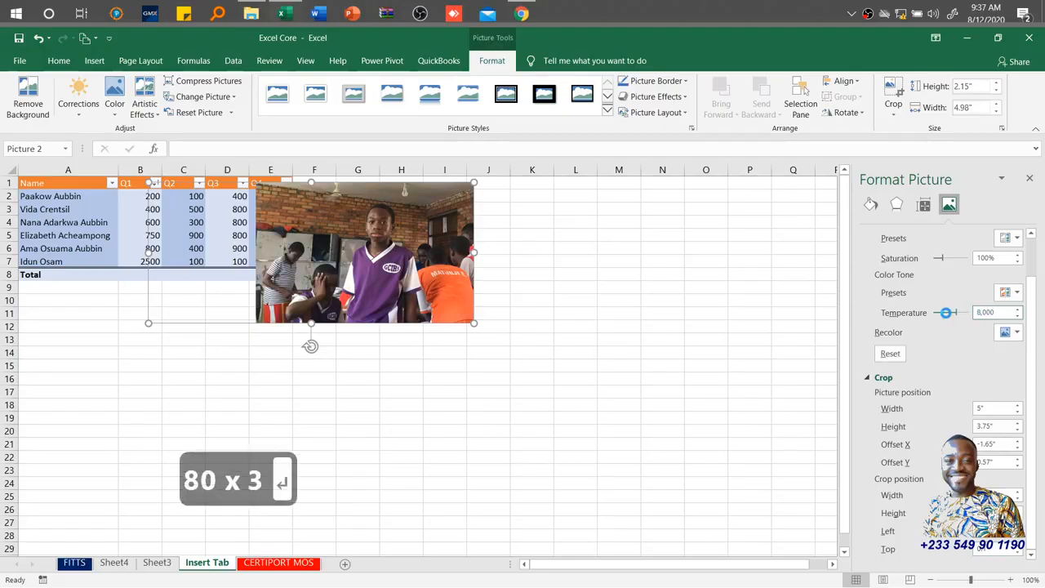
{"action": "left_click_drag", "start_coordinate": [998, 312], "coordinate": [973, 312]}
{"action": "type", "text": "9000"}
{"action": "key", "text": "Return"}
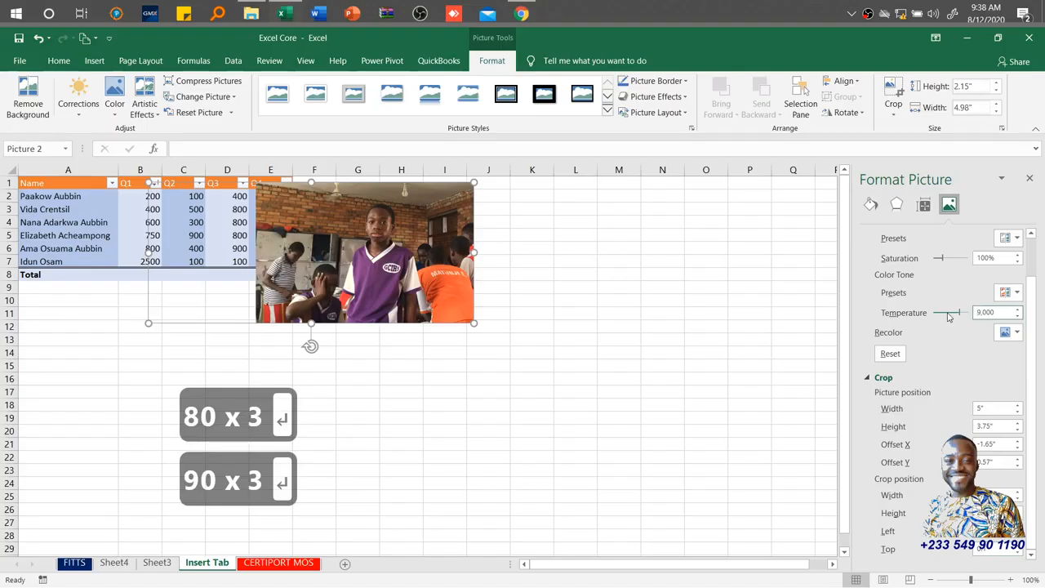
Set the picture's color temperature to 1,500 and recolor the picture with the dark gold variation
{"action": "left_click_drag", "start_coordinate": [998, 312], "coordinate": [976, 312]}
{"action": "type", "text": "1"}
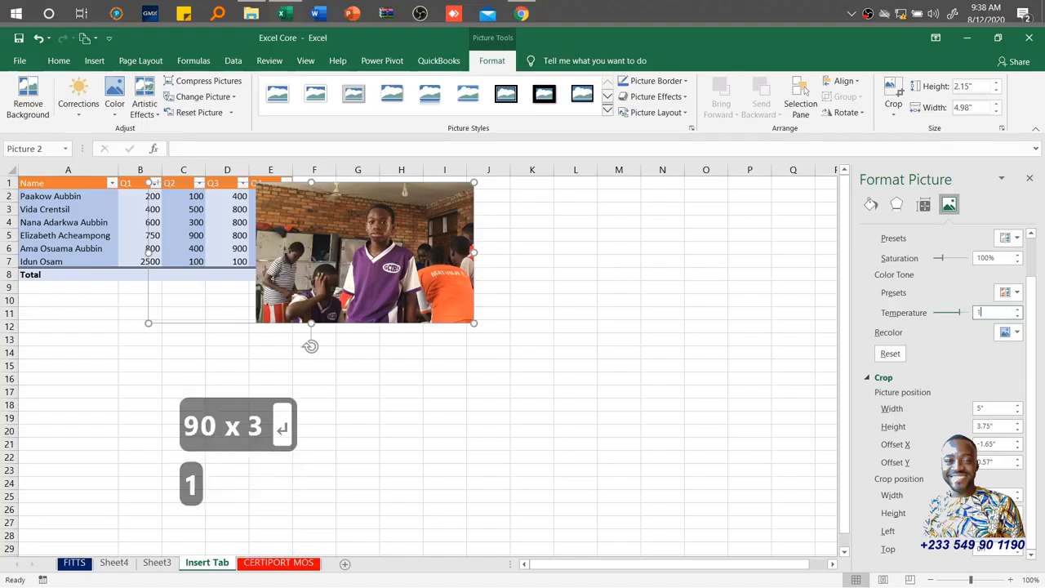
{"action": "type", "text": "5000"}
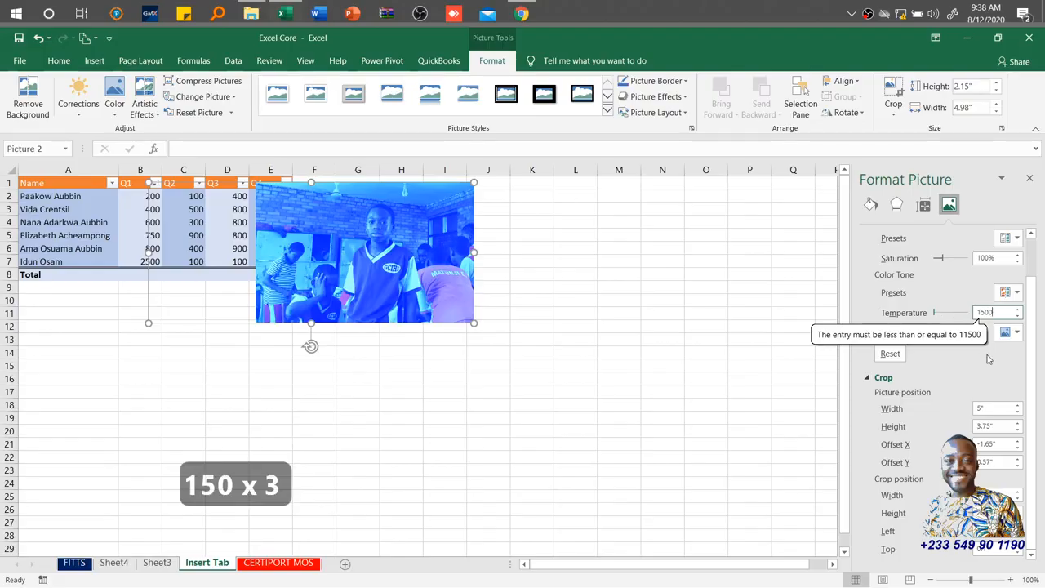
{"action": "left_click", "coordinate": [999, 335]}
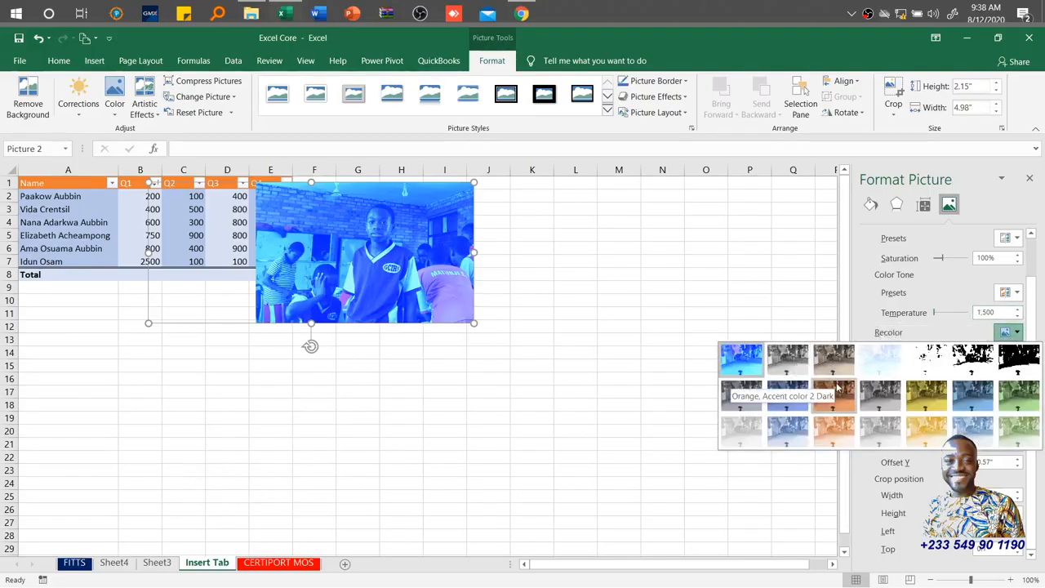
{"action": "left_click", "coordinate": [936, 398]}
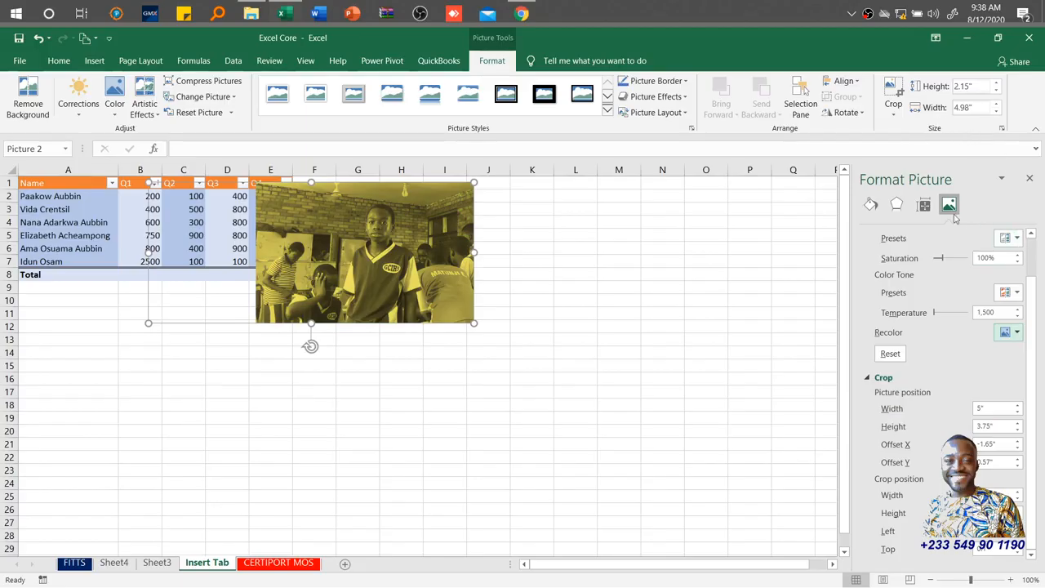
Close the picture formatting options and move the picture clear of the table, with its visible corner at about cell G3
{"action": "left_click", "coordinate": [930, 205]}
{"action": "left_click", "coordinate": [896, 207]}
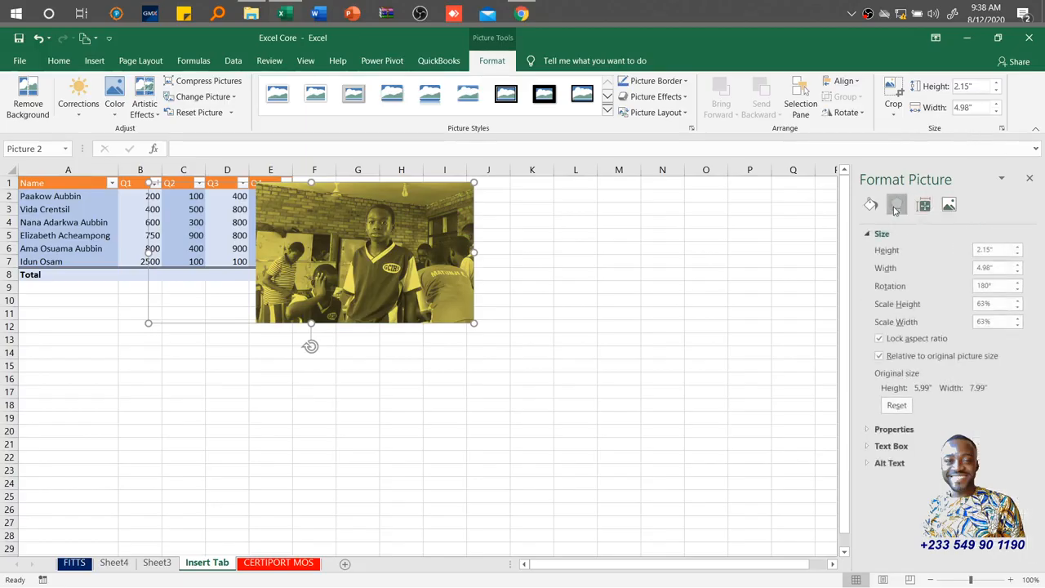
{"action": "left_click", "coordinate": [870, 209]}
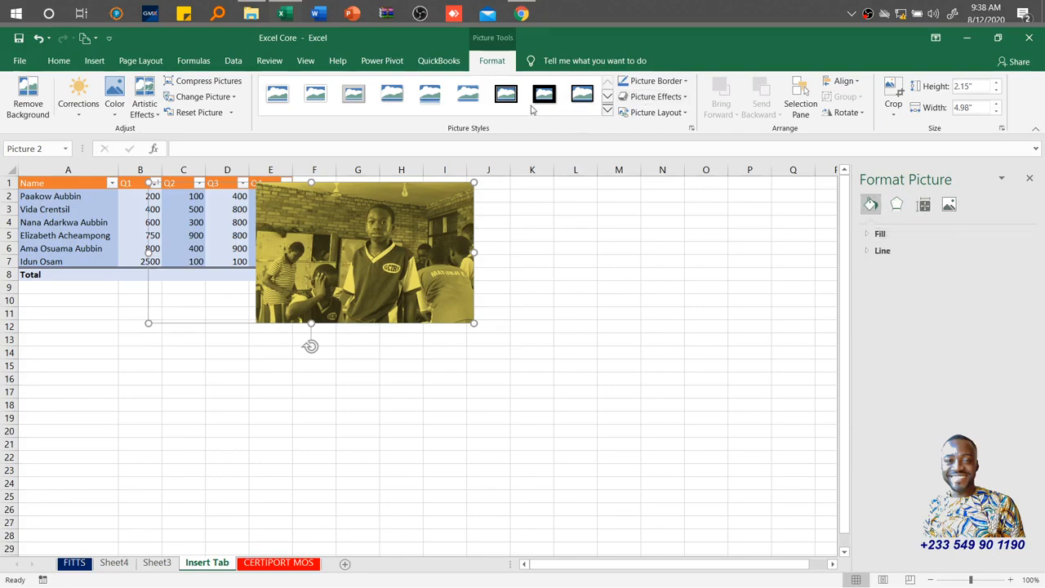
{"action": "left_click", "coordinate": [1029, 178]}
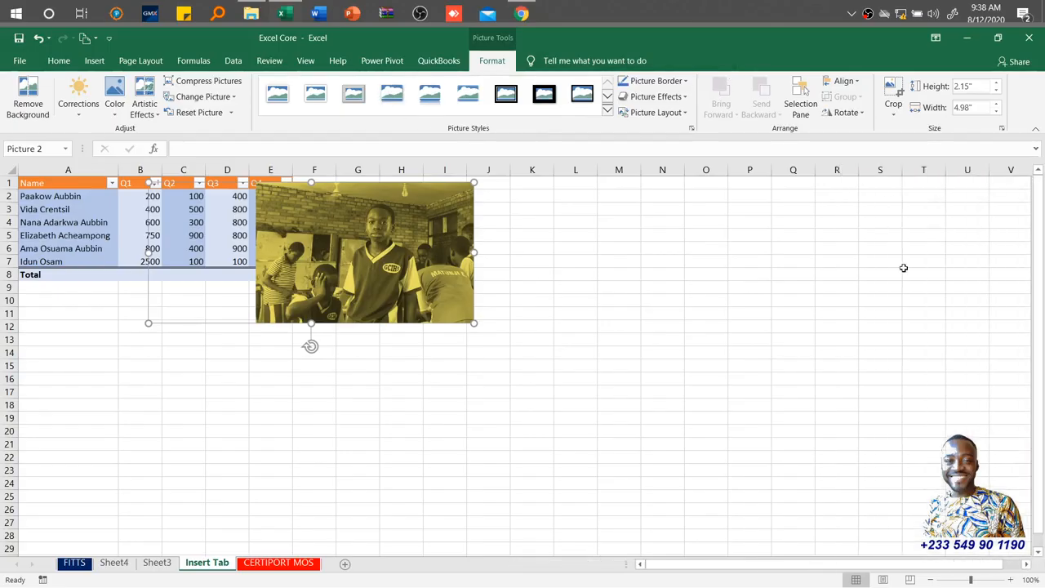
{"action": "left_click_drag", "start_coordinate": [347, 257], "coordinate": [425, 287]}
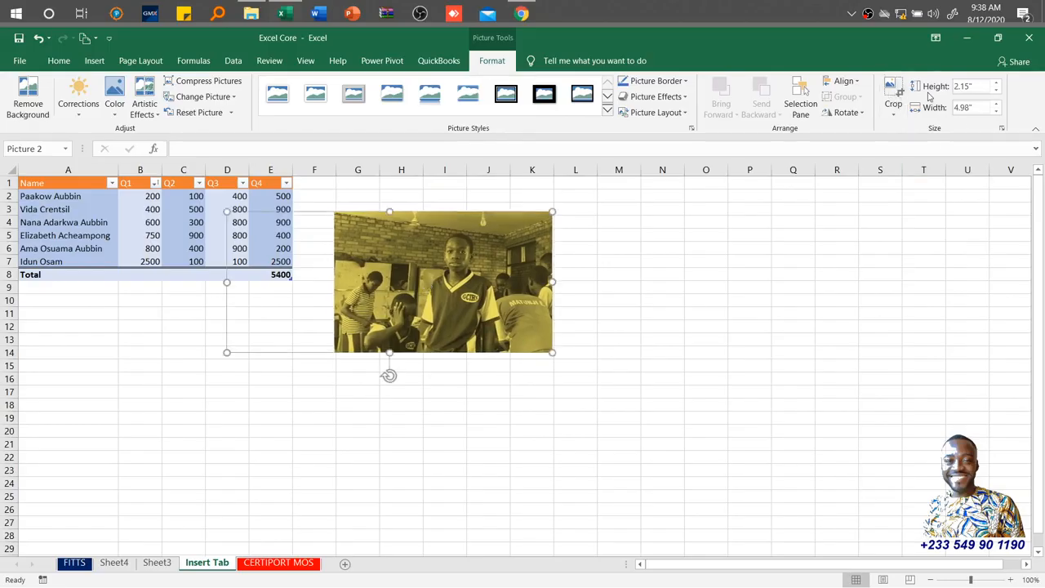
Try to remove the picture's background, marking the wall areas beside the central boy for removal and keeping the changes
{"action": "left_click", "coordinate": [29, 94]}
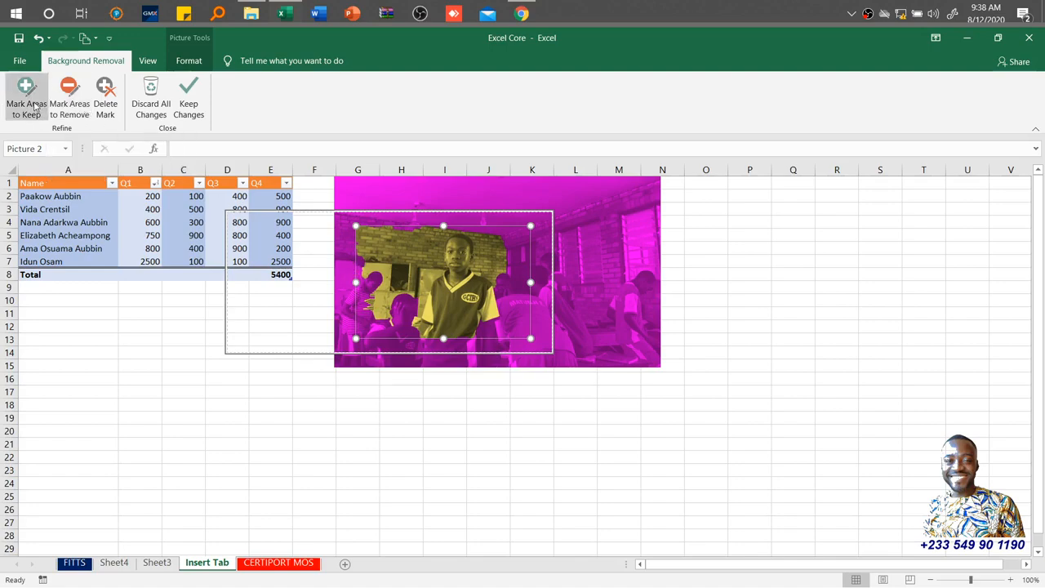
{"action": "left_click", "coordinate": [68, 104]}
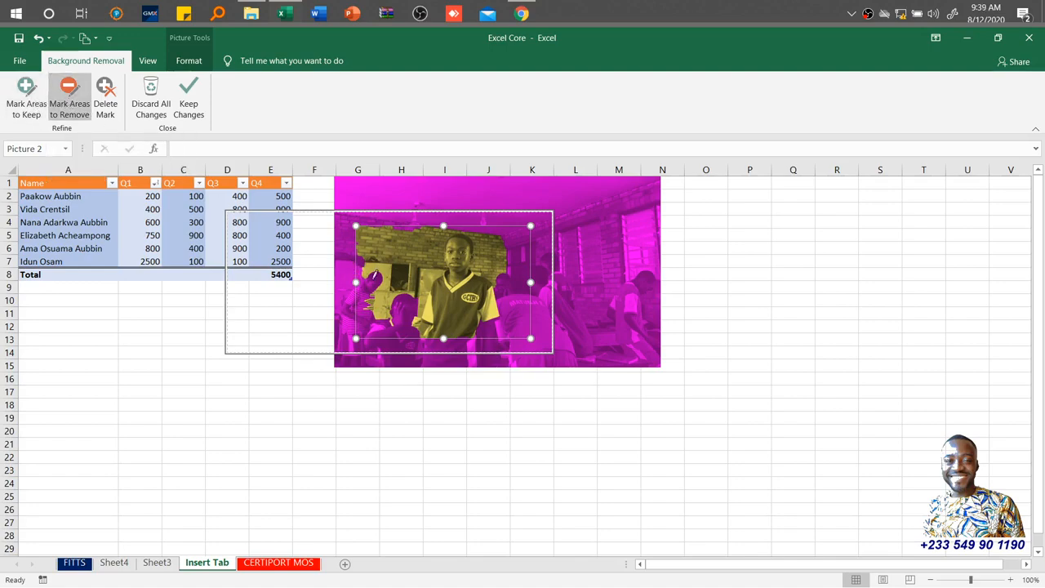
{"action": "left_click", "coordinate": [447, 247]}
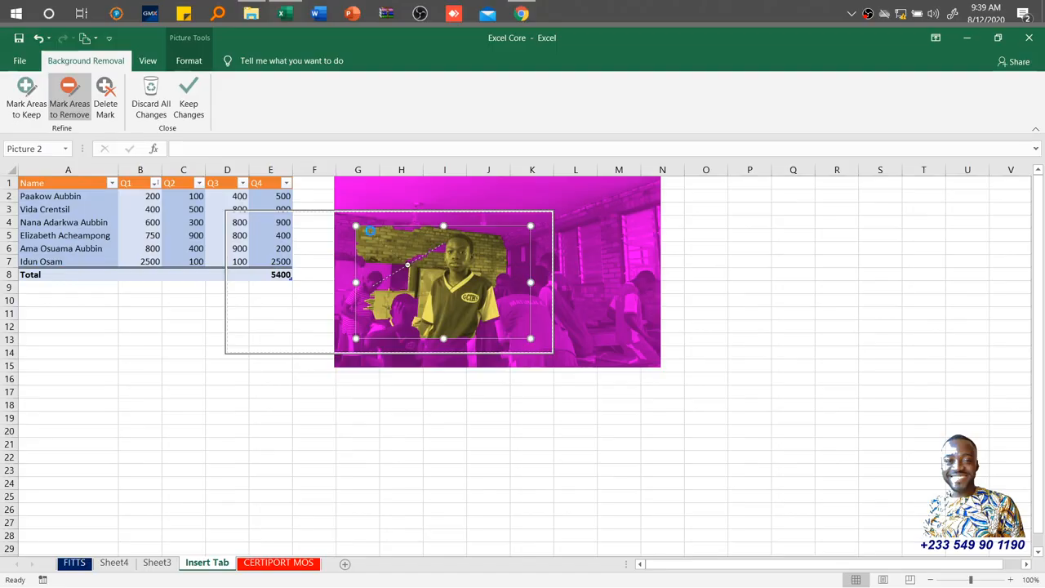
{"action": "left_click_drag", "start_coordinate": [370, 231], "coordinate": [408, 263]}
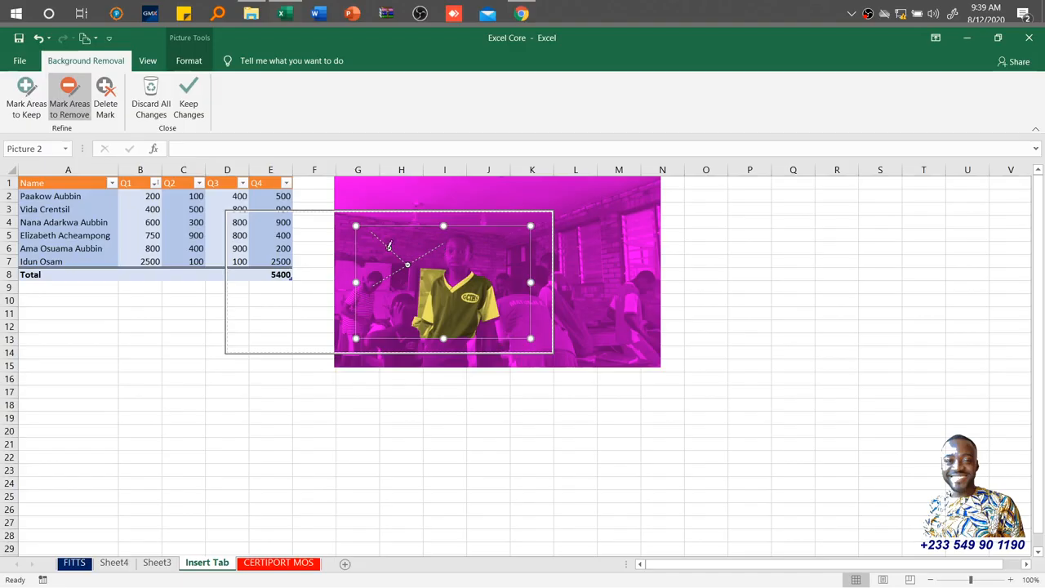
{"action": "left_click", "coordinate": [189, 103]}
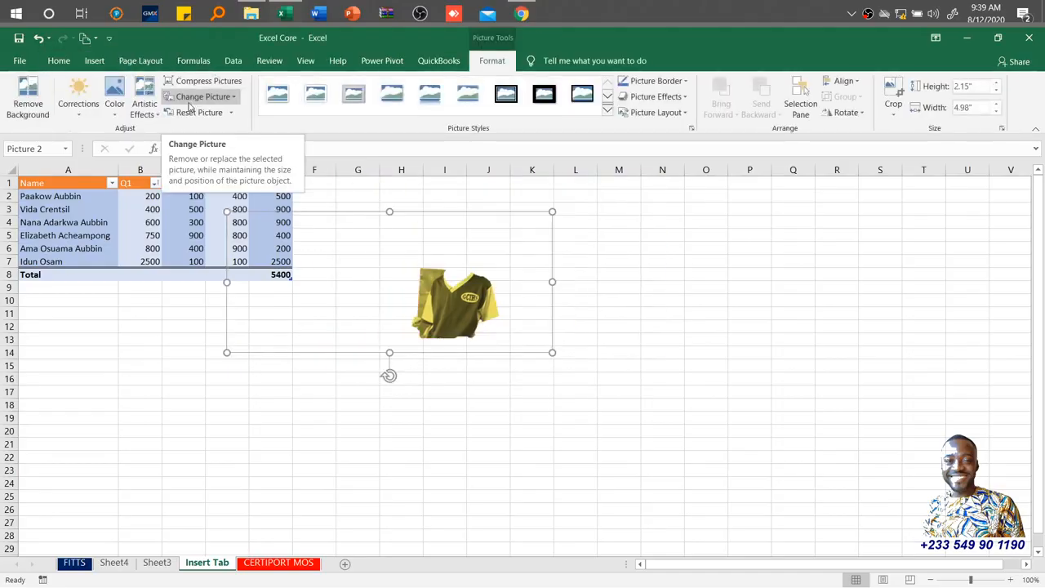
Undo the background removal and discard its changes to restore the full picture
{"action": "key", "text": "ctrl+z"}
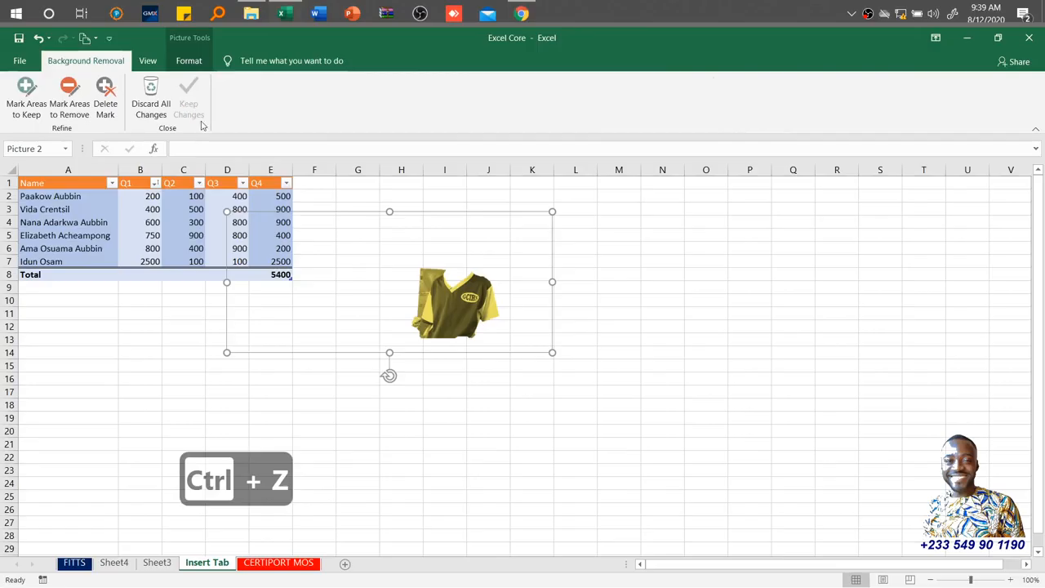
{"action": "left_click", "coordinate": [166, 103]}
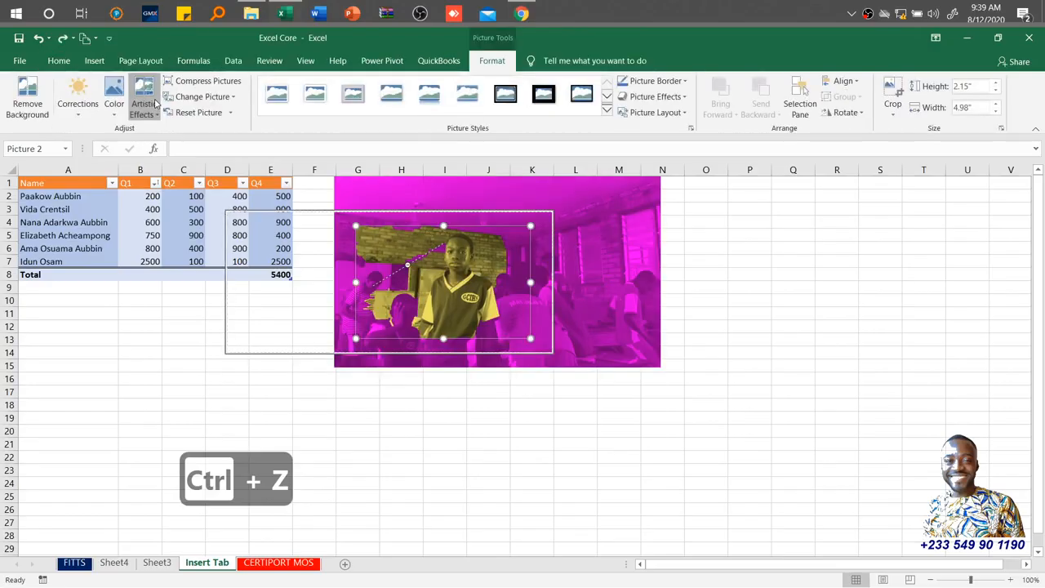
{"action": "left_click", "coordinate": [151, 104]}
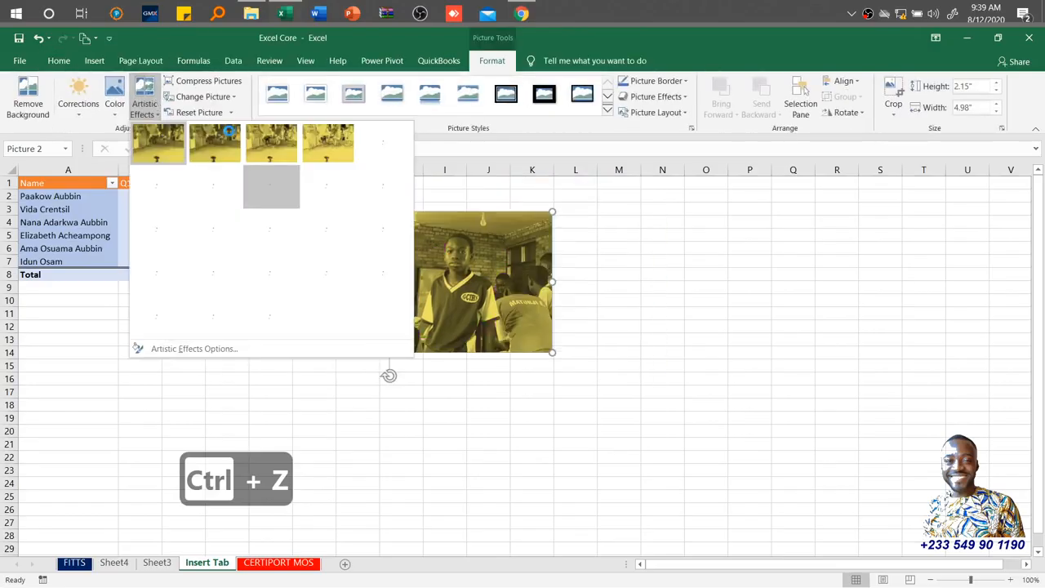
{"action": "left_click", "coordinate": [55, 115]}
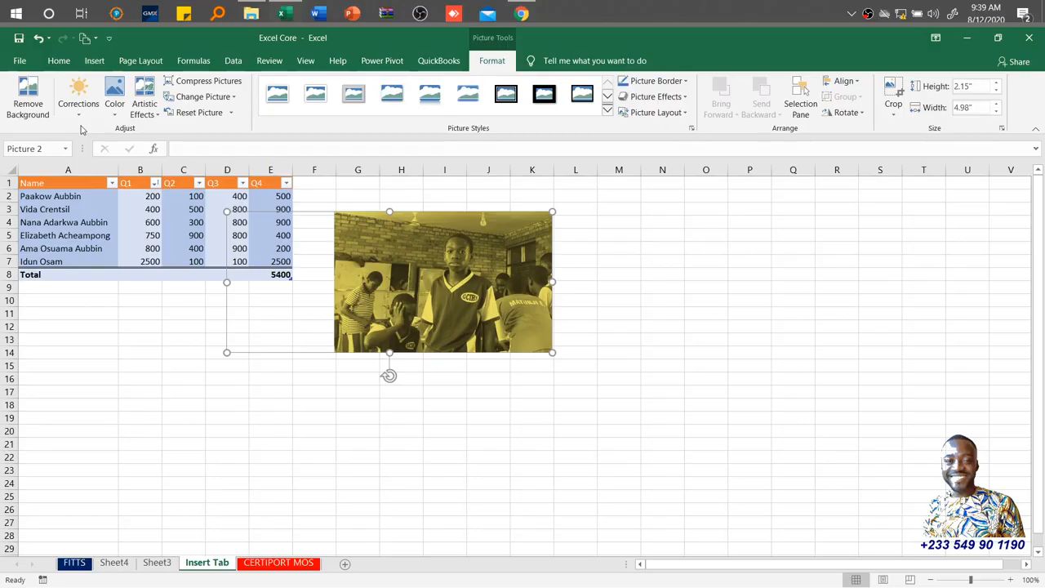
{"action": "left_click", "coordinate": [79, 107]}
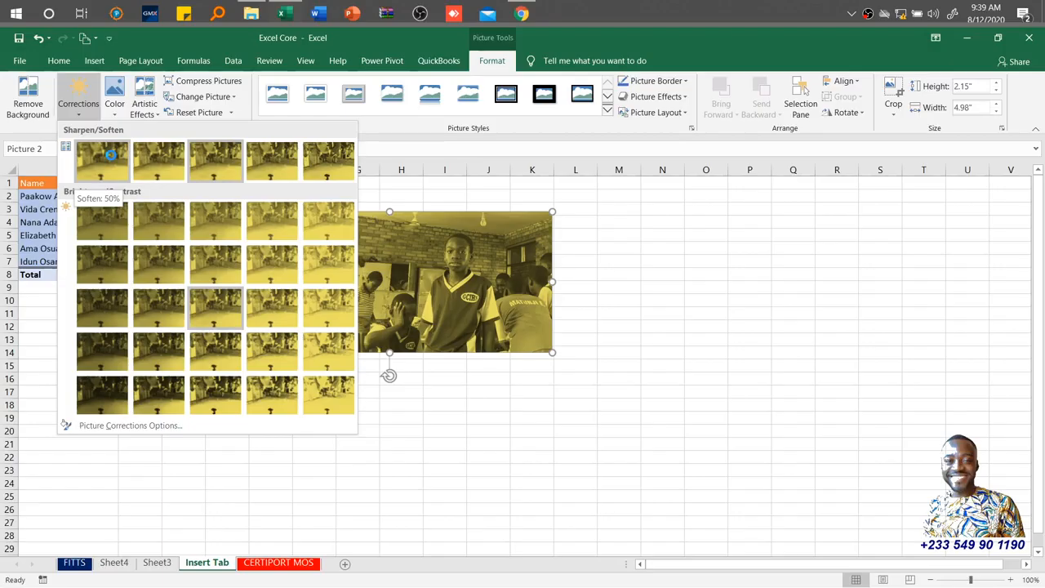
Apply the 4700 K color tone preset to the picture
{"action": "left_click", "coordinate": [114, 96]}
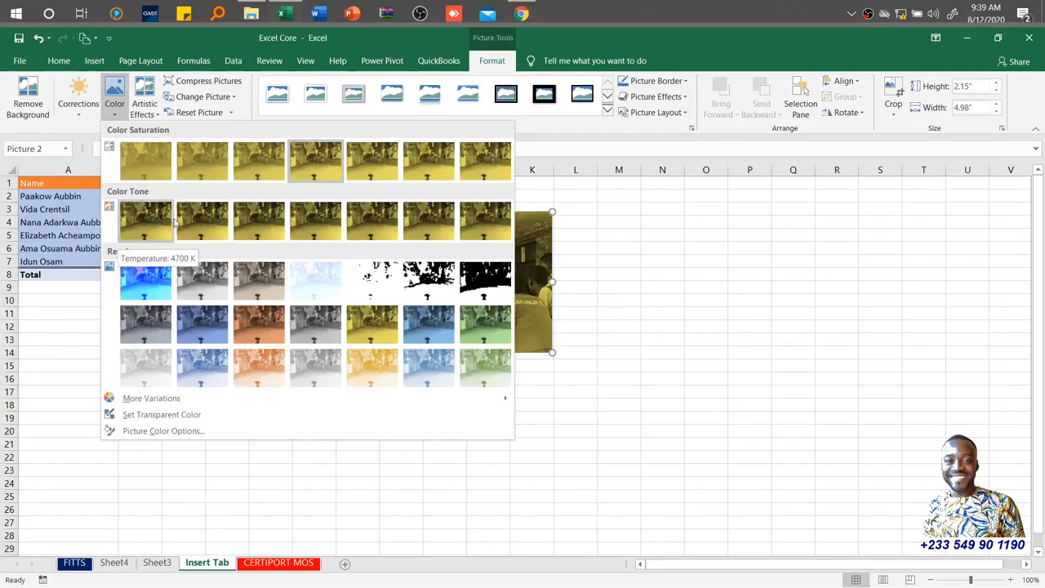
{"action": "left_click", "coordinate": [169, 223]}
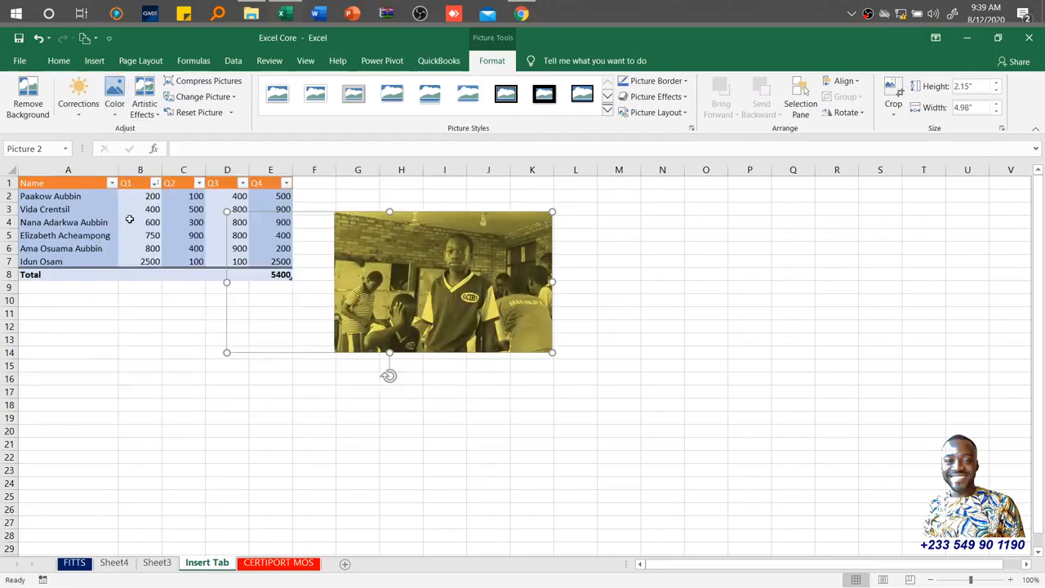
View the picture's correction presets, open the picture corrections options and close them again
{"action": "left_click", "coordinate": [114, 105]}
{"action": "left_click", "coordinate": [78, 96]}
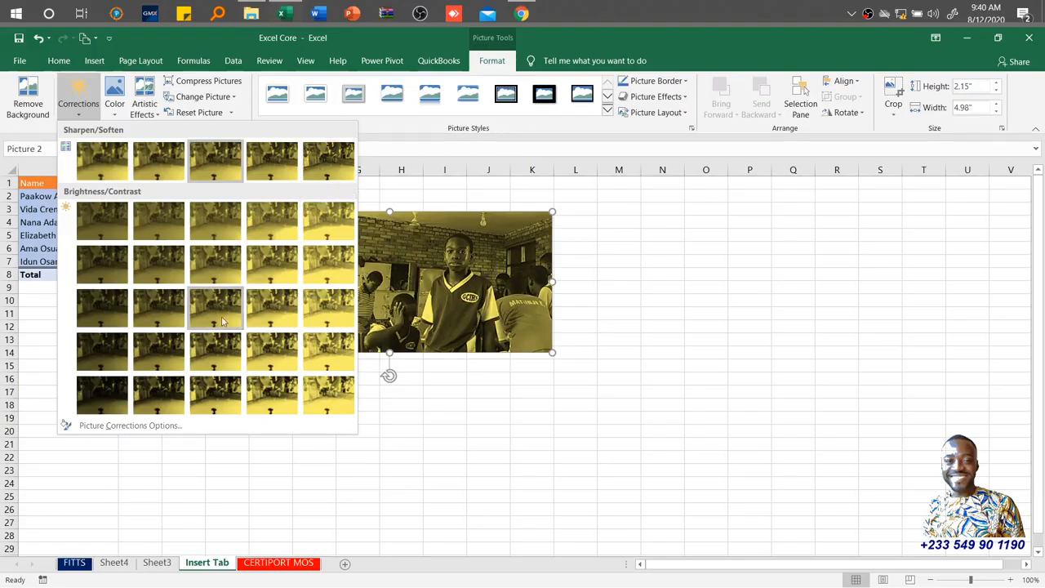
{"action": "left_click", "coordinate": [131, 425]}
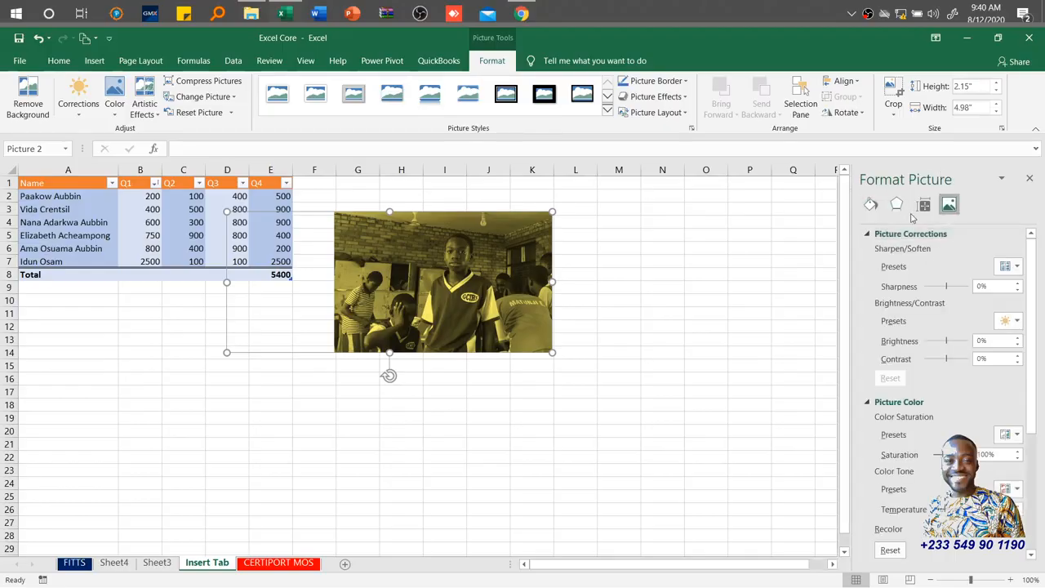
{"action": "left_click", "coordinate": [1030, 178]}
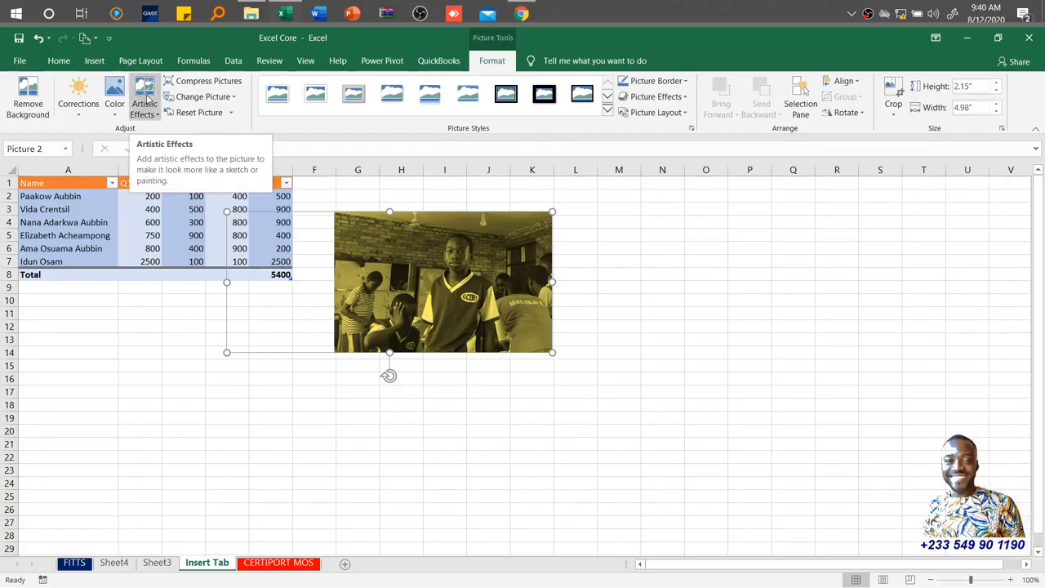
Apply the Blur artistic effect to the picture
{"action": "left_click", "coordinate": [144, 102]}
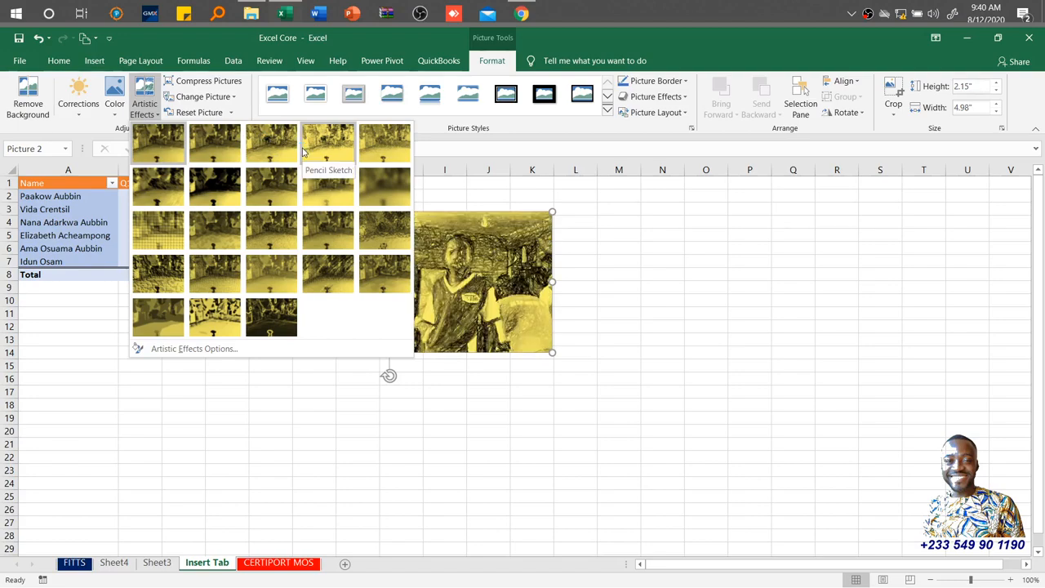
{"action": "left_click", "coordinate": [385, 194]}
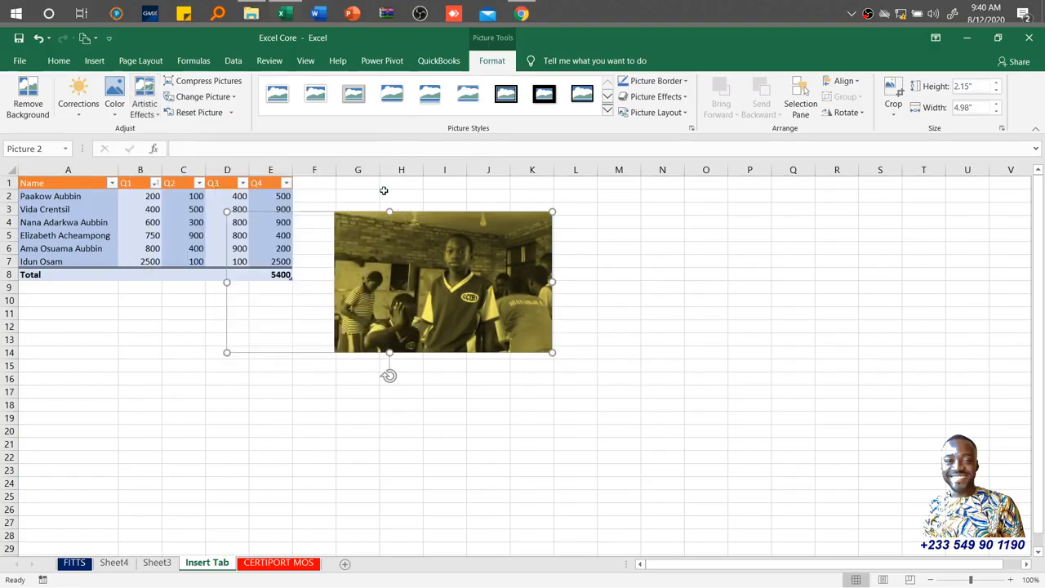
{"action": "left_click", "coordinate": [153, 113]}
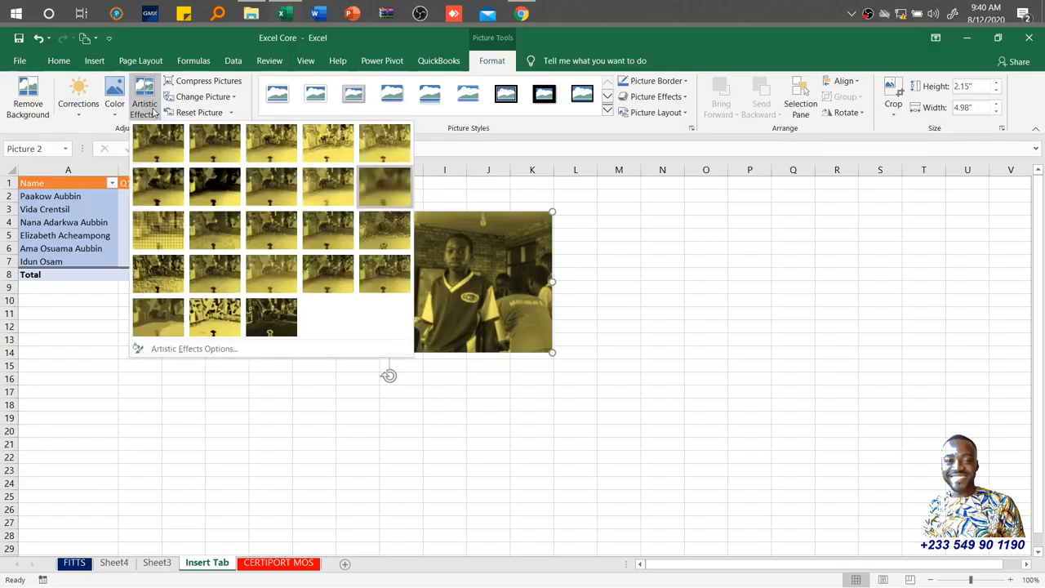
{"action": "left_click", "coordinate": [154, 113]}
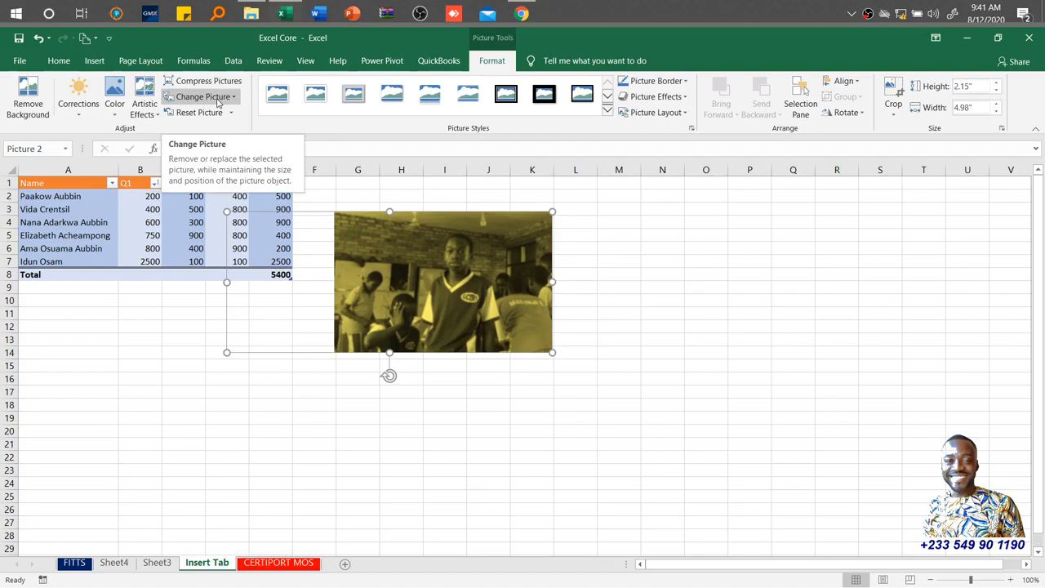
Replace the selected picture with the file IMG_0184 from the IPAD folder
{"action": "left_click", "coordinate": [218, 101]}
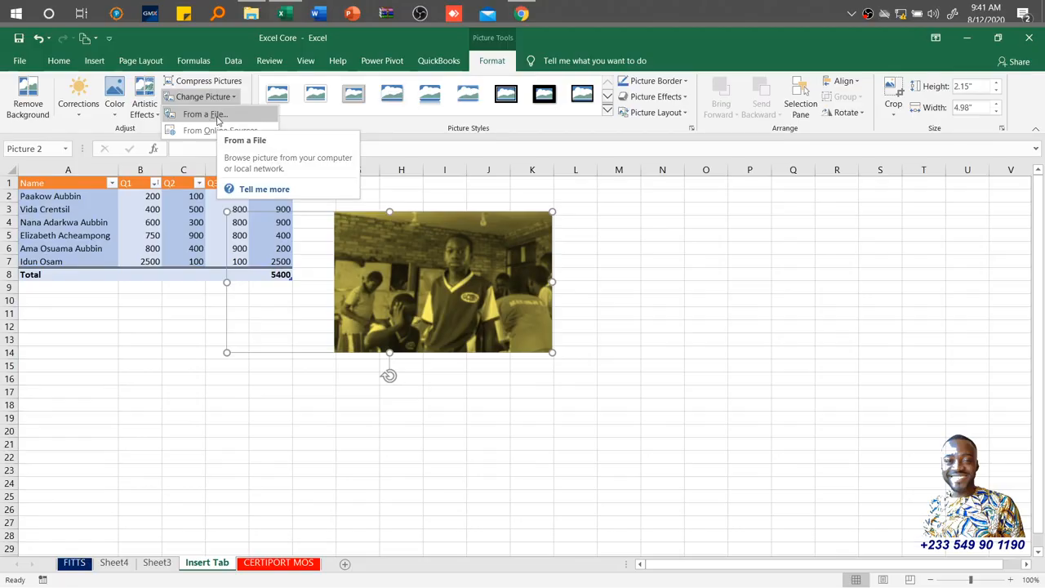
{"action": "left_click", "coordinate": [218, 117]}
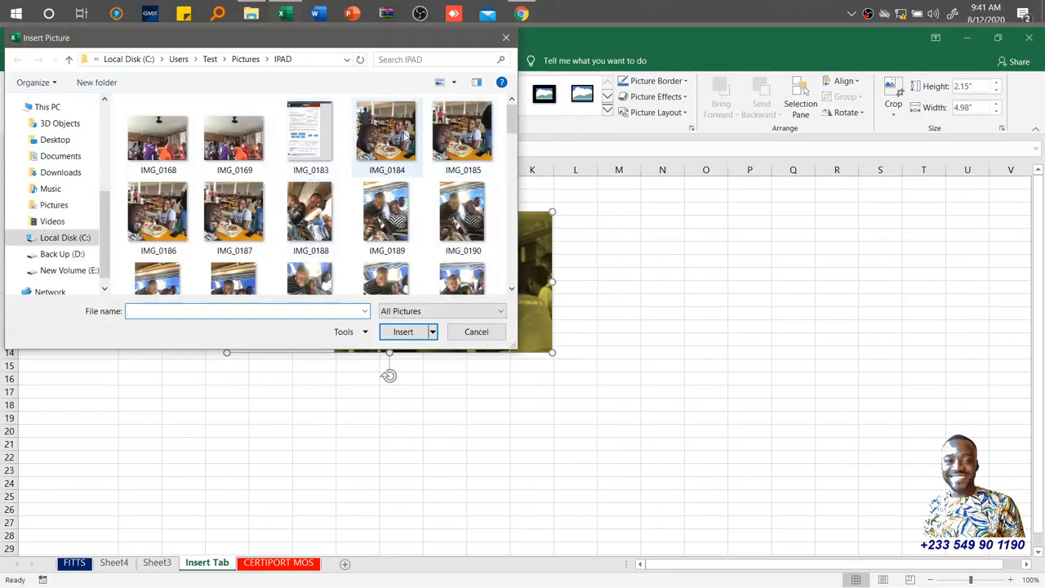
{"action": "left_click", "coordinate": [406, 138]}
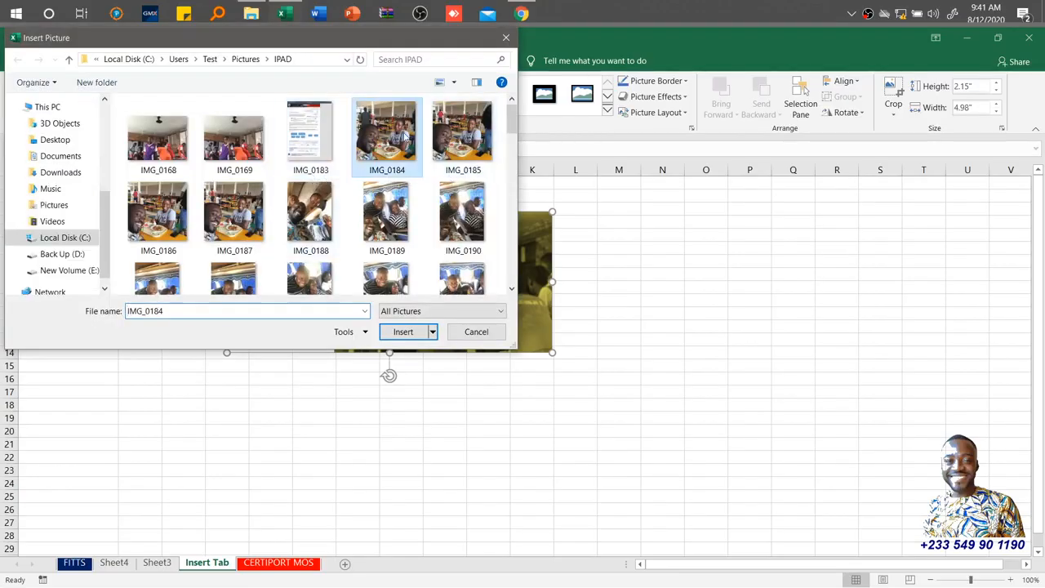
{"action": "left_click", "coordinate": [405, 332]}
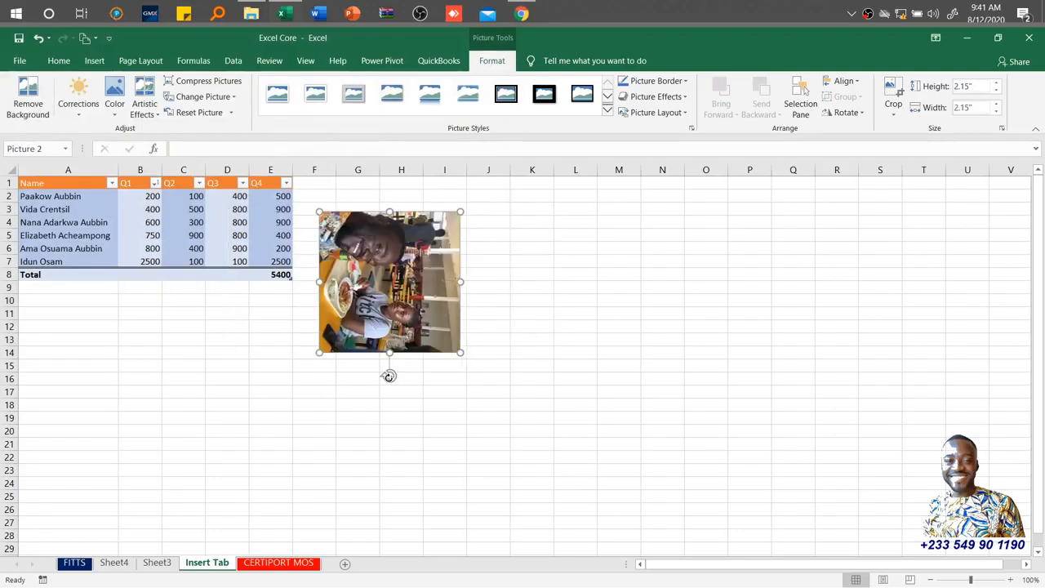
Rotate the replacement picture upright and enlarge it to about 3.85" by 3.85"
{"action": "left_click_drag", "start_coordinate": [389, 376], "coordinate": [467, 282]}
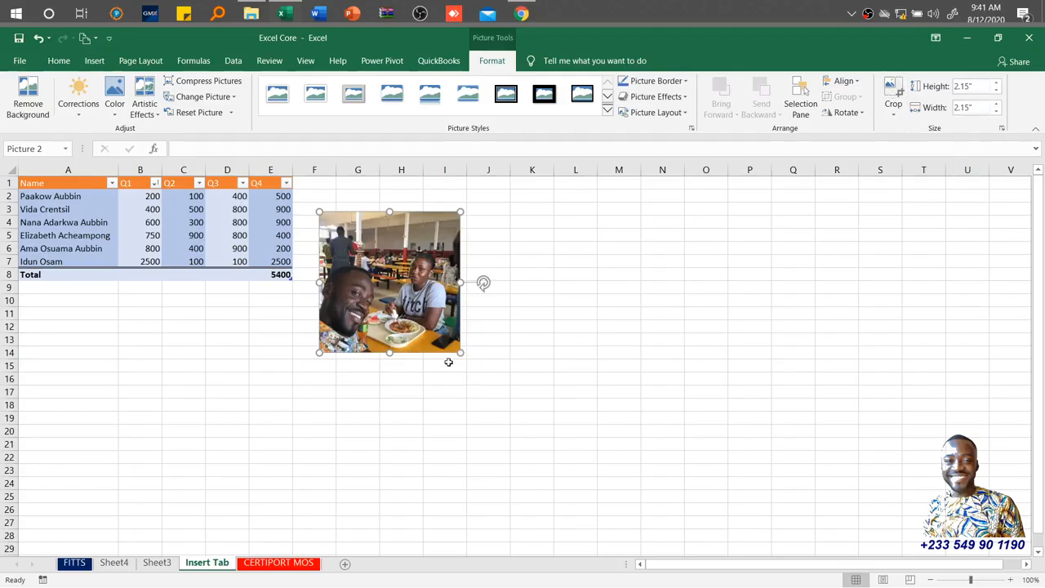
{"action": "left_click_drag", "start_coordinate": [461, 354], "coordinate": [570, 462]}
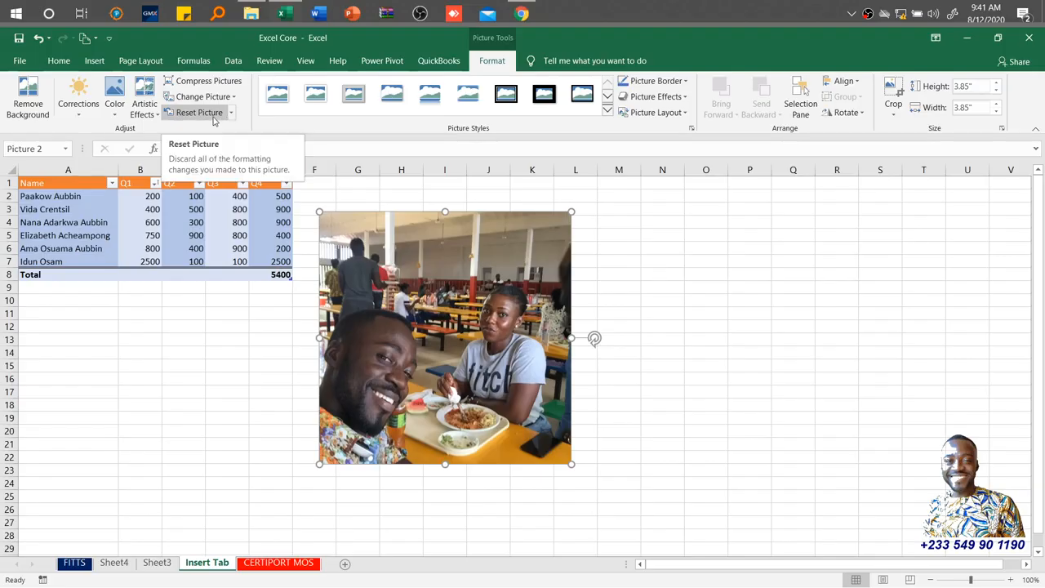
Apply the strongest sharpening preset and the highest color saturation preset to the picture
{"action": "left_click", "coordinate": [78, 98]}
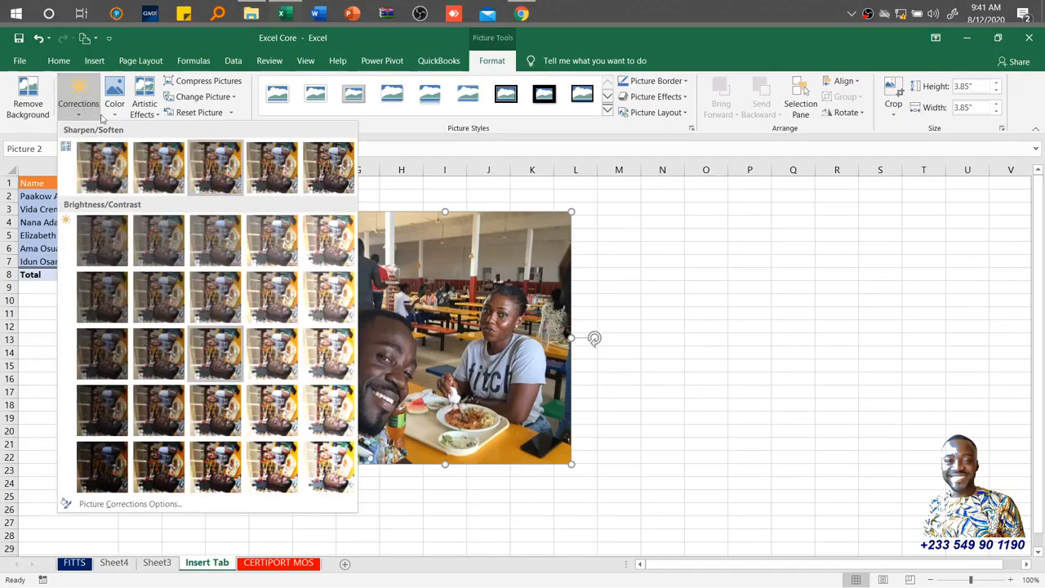
{"action": "left_click", "coordinate": [331, 164]}
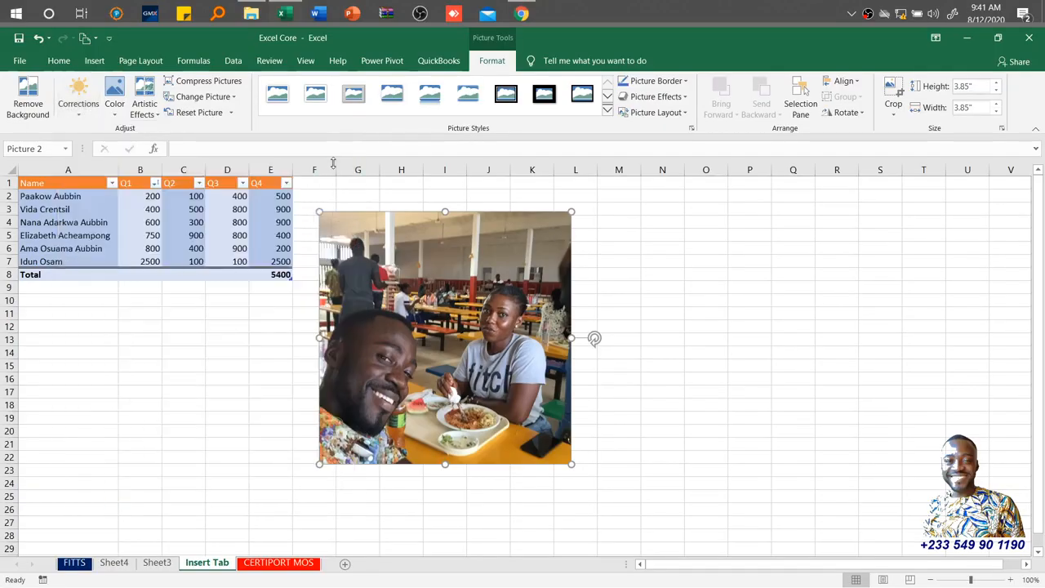
{"action": "left_click", "coordinate": [116, 108]}
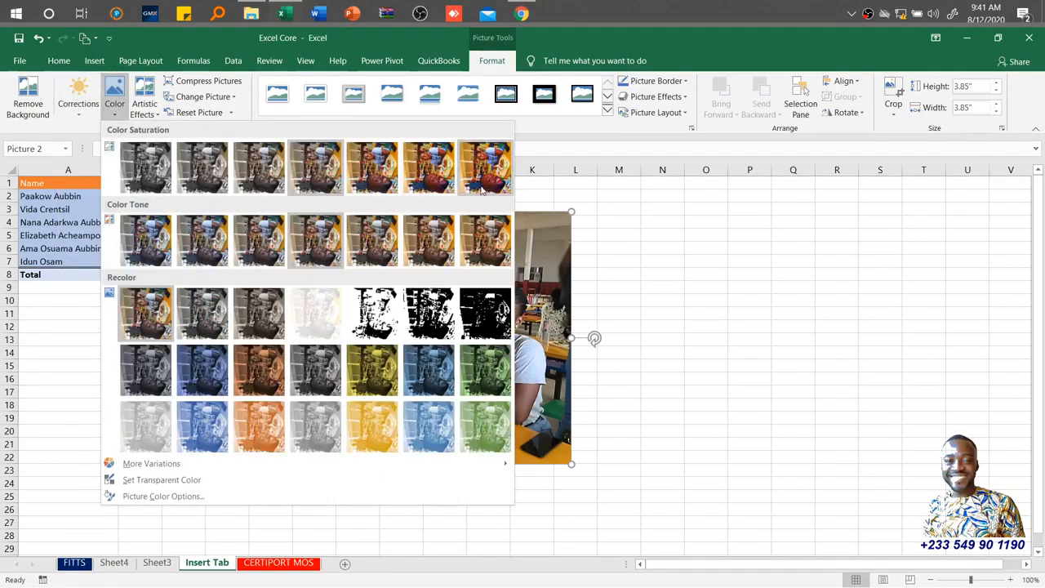
{"action": "left_click", "coordinate": [501, 183]}
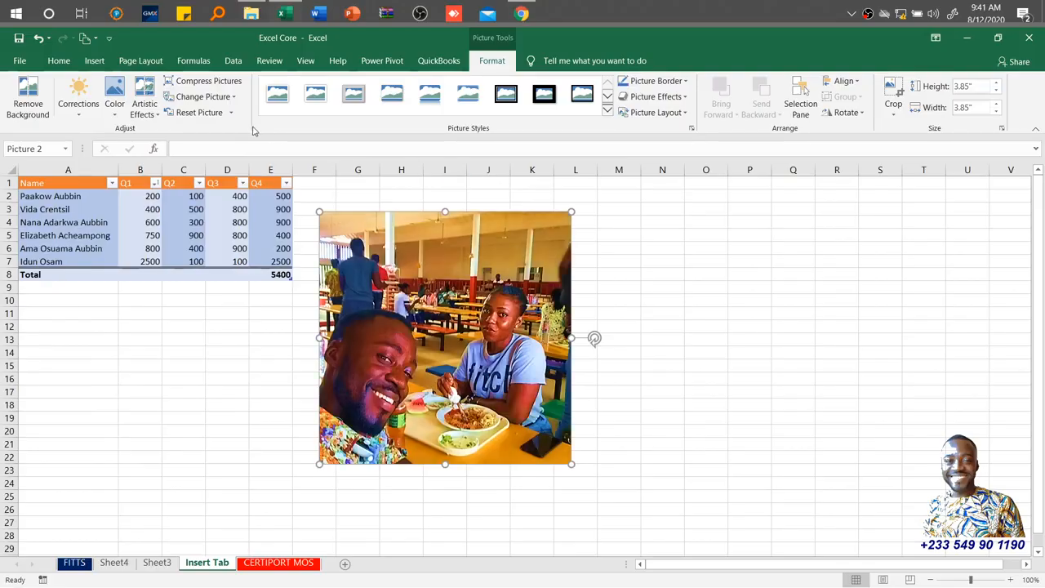
Reset the picture's formatting and undo the reset
{"action": "left_click", "coordinate": [196, 115]}
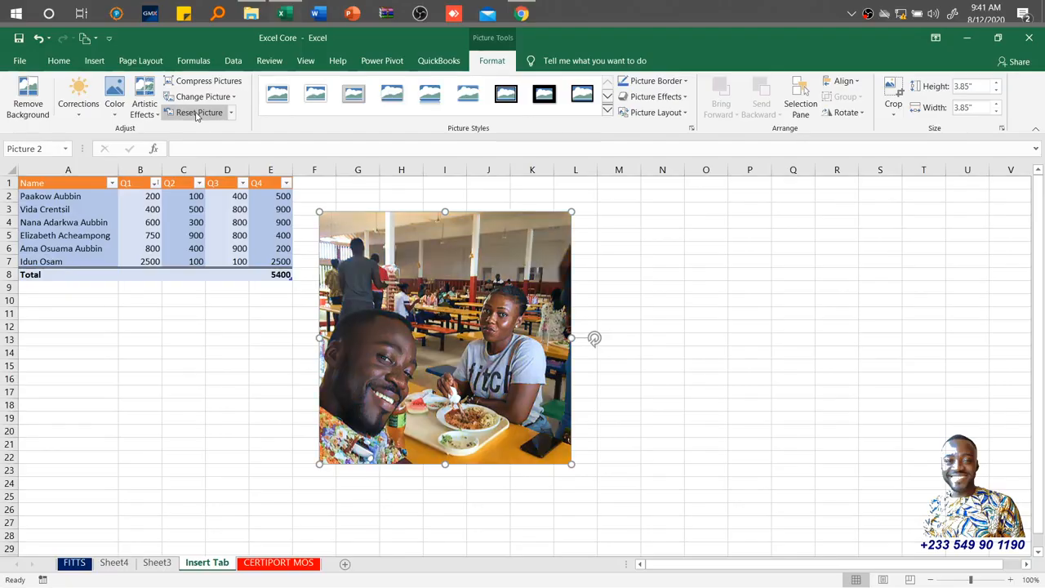
{"action": "key", "text": "ctrl+z"}
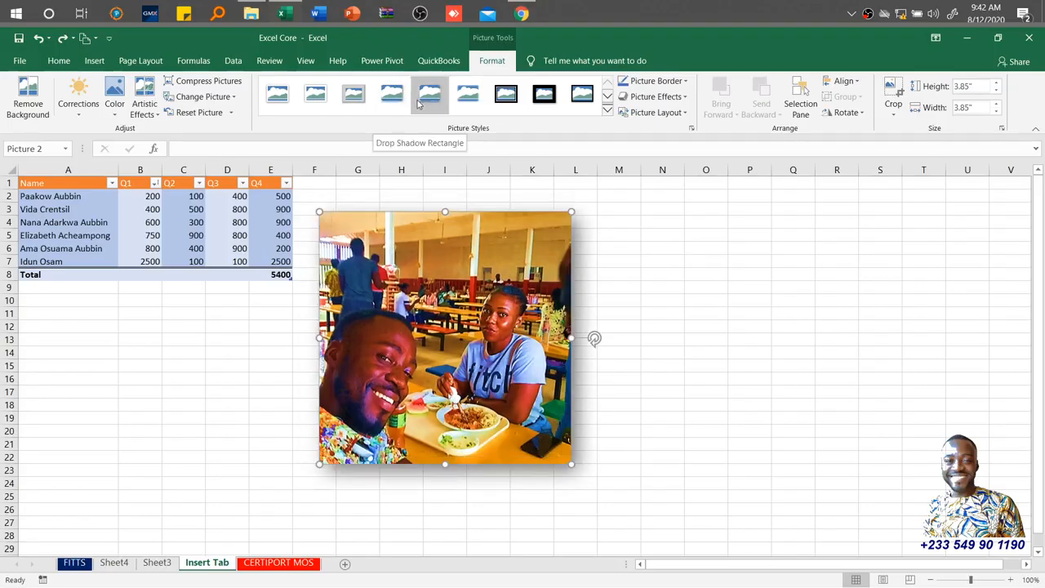
Apply the Metal Oval picture style and give the picture a yellow border
{"action": "left_click", "coordinate": [608, 108]}
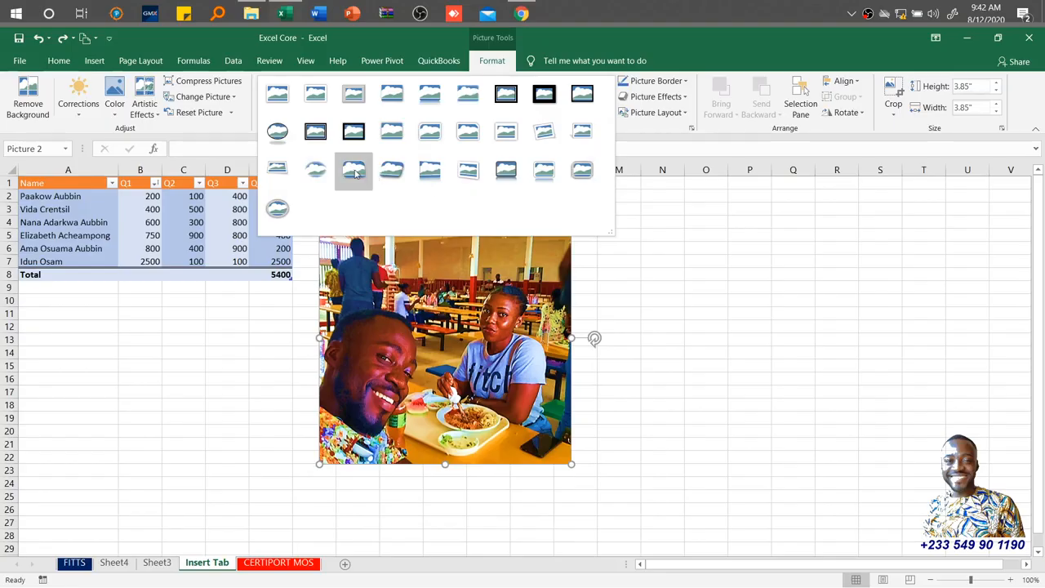
{"action": "left_click", "coordinate": [278, 209]}
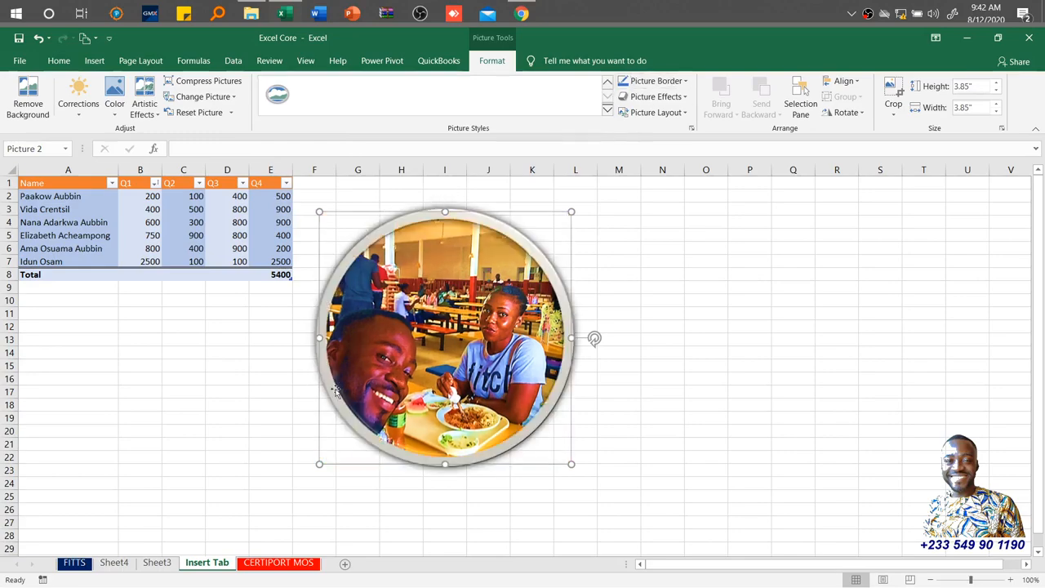
{"action": "left_click", "coordinate": [684, 82]}
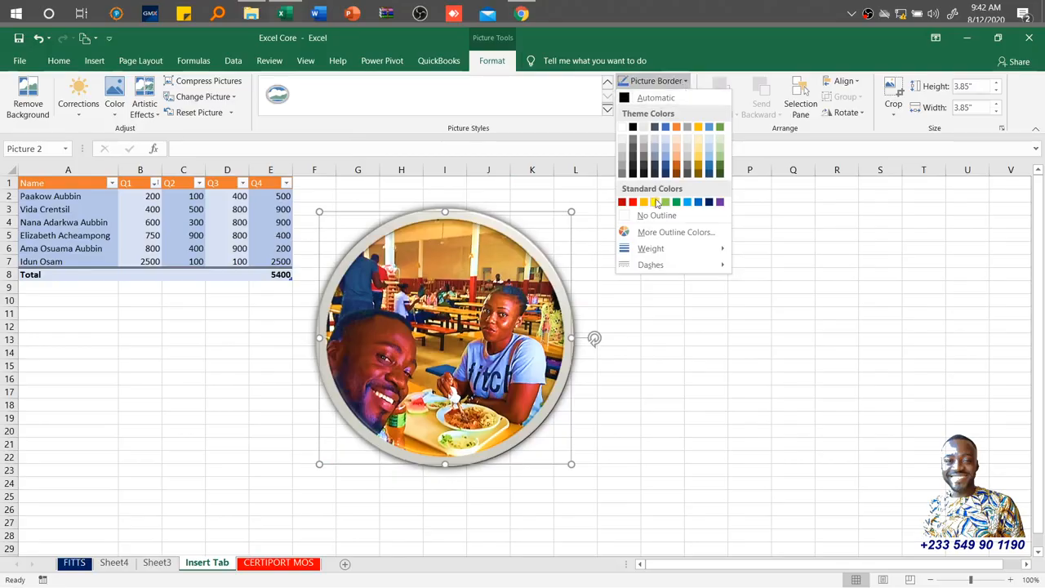
{"action": "key", "text": "Escape"}
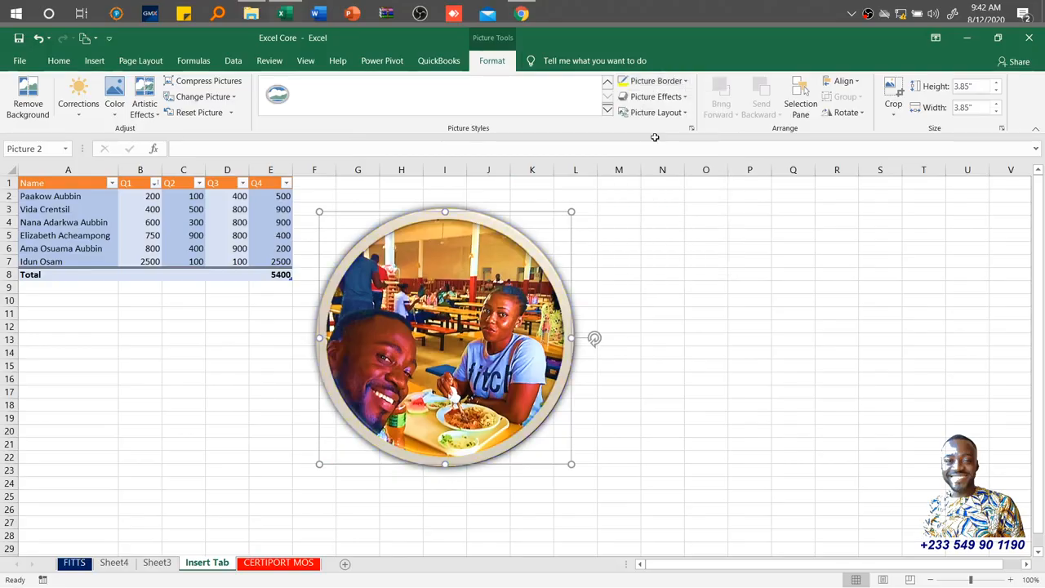
Apply the Angle bevel effect to the oval picture and set its border color to dark blue
{"action": "left_click", "coordinate": [684, 96]}
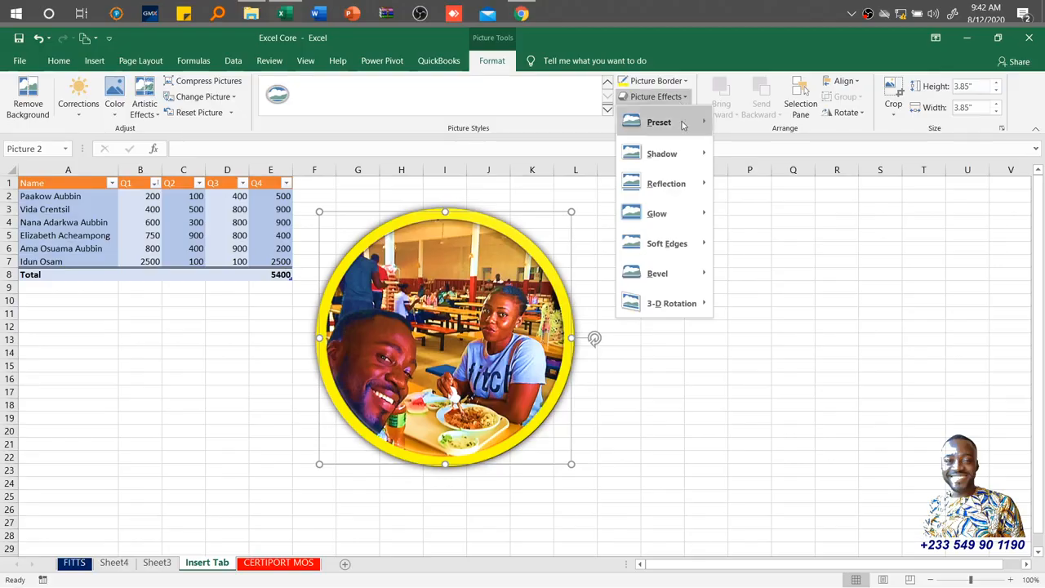
{"action": "mouse_move", "coordinate": [684, 123]}
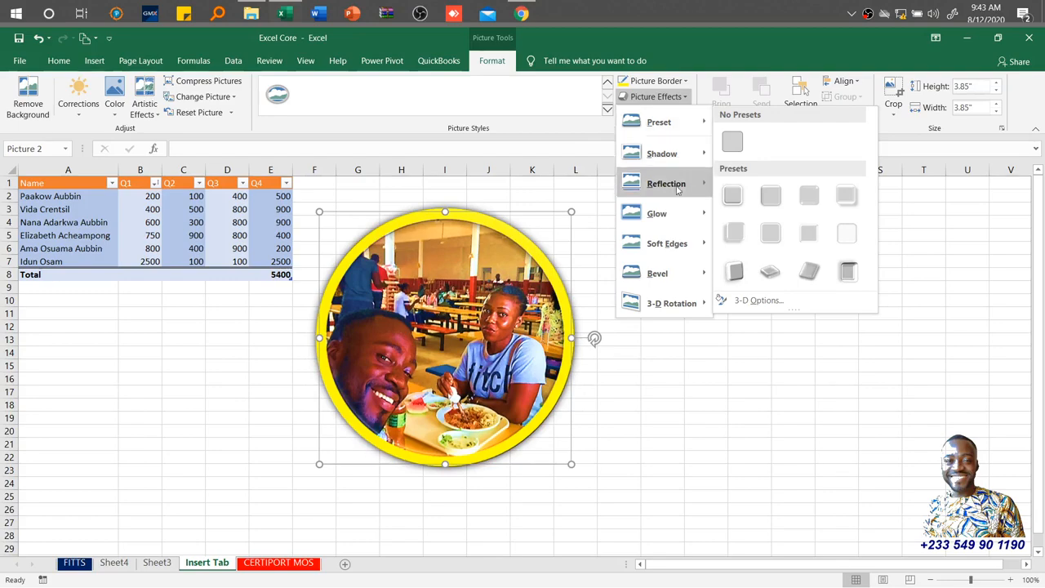
{"action": "mouse_move", "coordinate": [676, 214]}
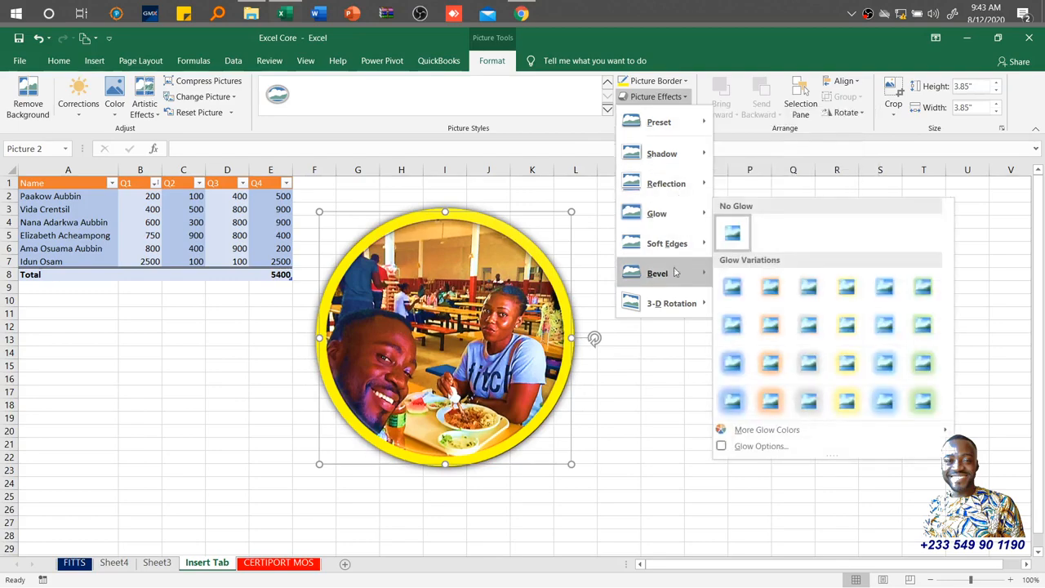
{"action": "mouse_move", "coordinate": [676, 273]}
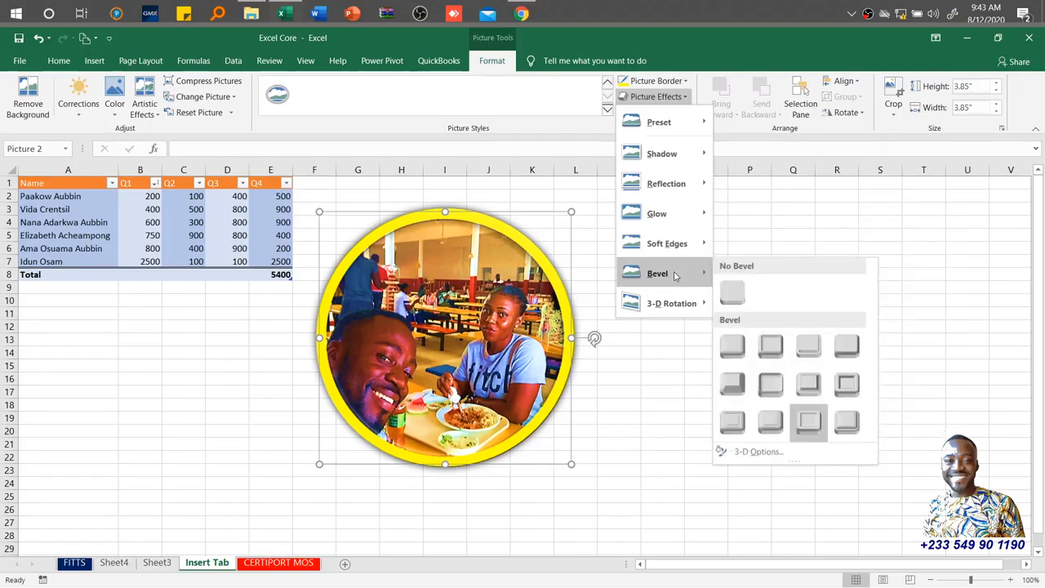
{"action": "left_click", "coordinate": [733, 390]}
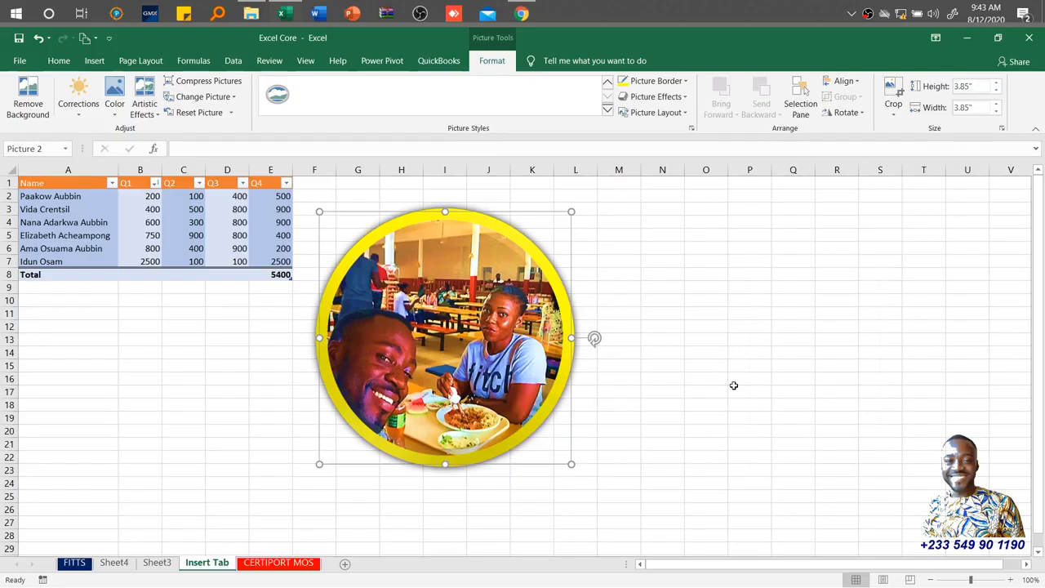
{"action": "left_click", "coordinate": [677, 84]}
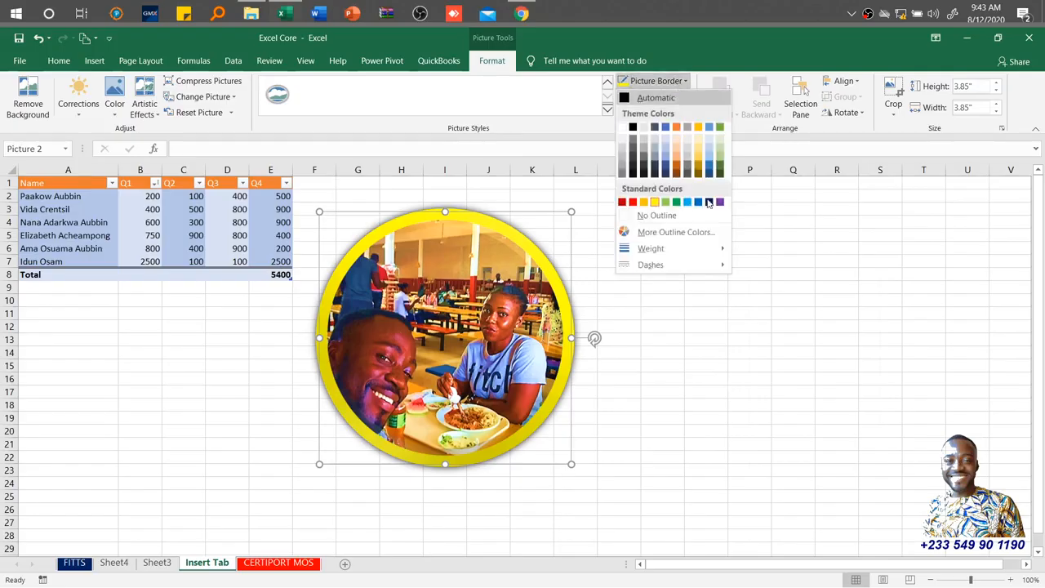
{"action": "left_click", "coordinate": [708, 201]}
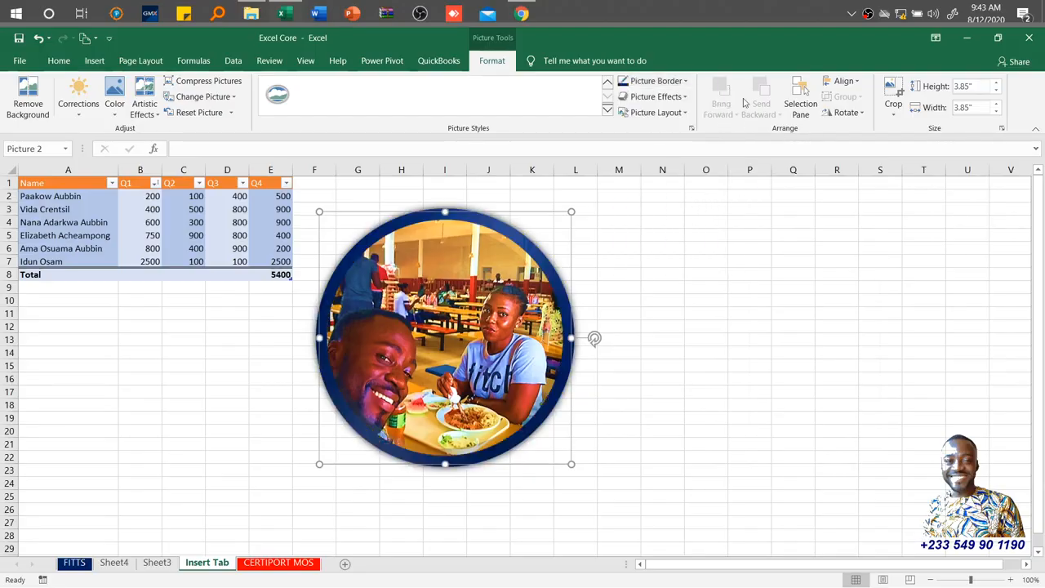
Insert the picture IMG_0202, shrink it to about 5.28" by 7.04" and place it beside the round picture, clear of it
{"action": "left_click", "coordinate": [96, 61]}
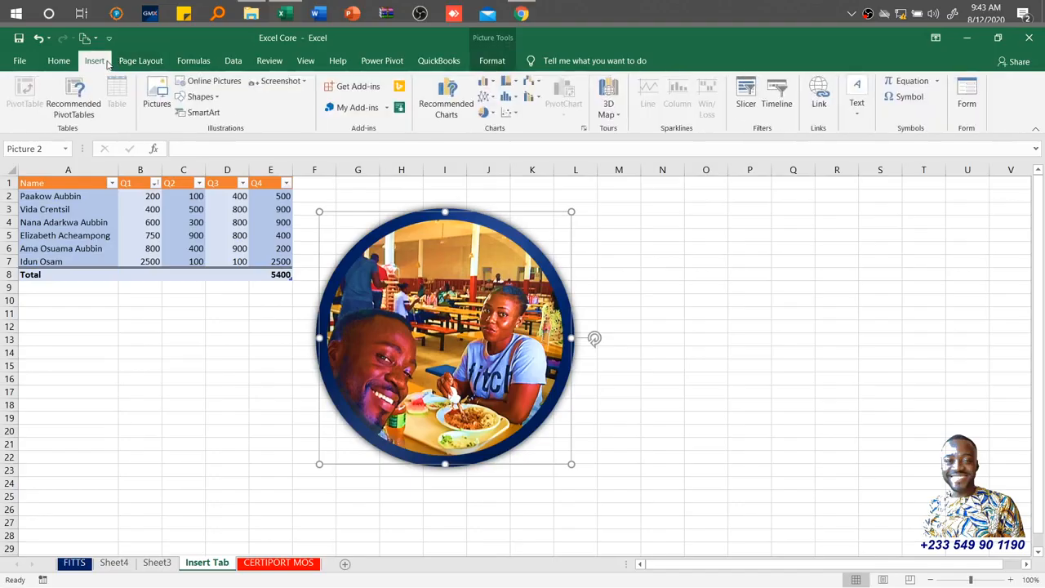
{"action": "left_click", "coordinate": [162, 92]}
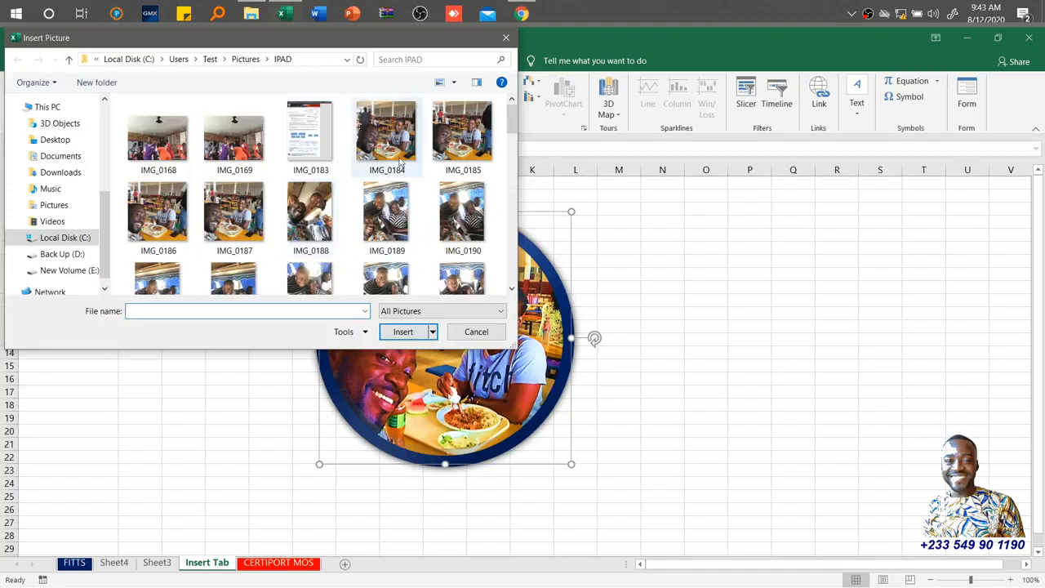
{"action": "left_click_drag", "start_coordinate": [513, 130], "coordinate": [512, 165]}
{"action": "left_click", "coordinate": [237, 196]}
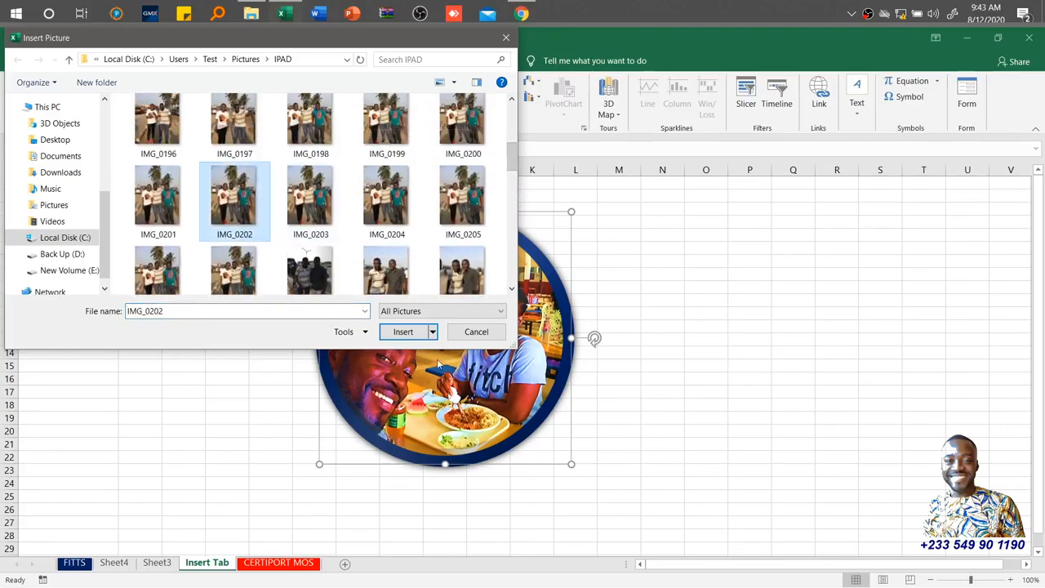
{"action": "left_click", "coordinate": [401, 331]}
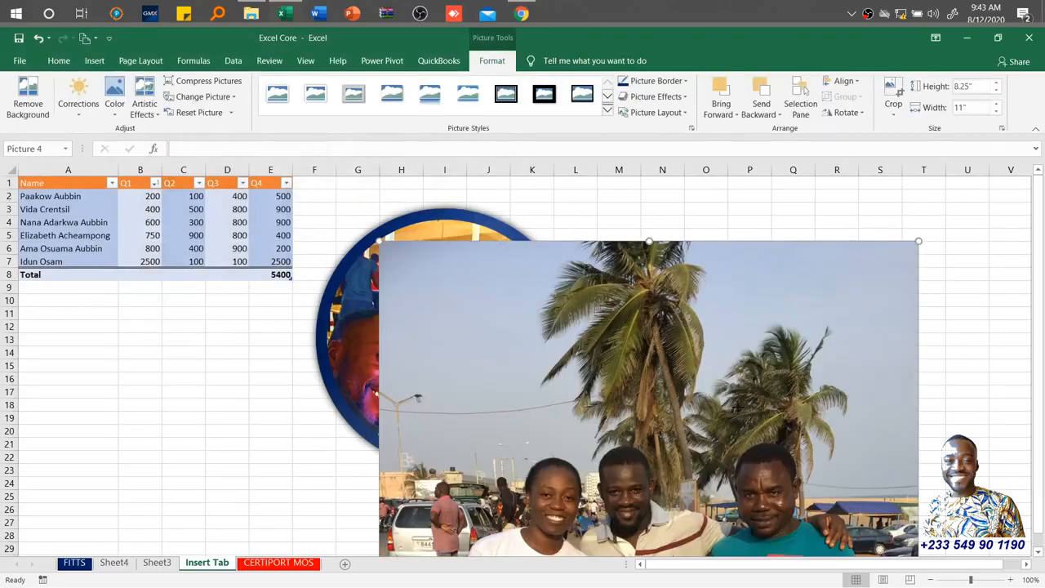
{"action": "left_click_drag", "start_coordinate": [918, 241], "coordinate": [794, 219]}
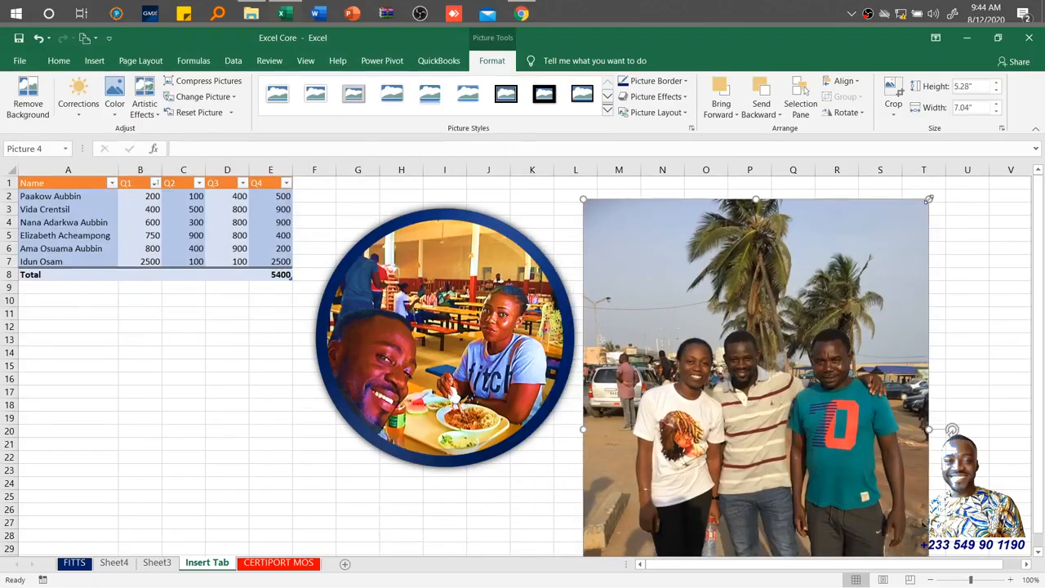
Shrink the group photo to about 2.83" by 3.77", overlap it on the round picture, and send it backward and forward again
{"action": "left_click_drag", "start_coordinate": [929, 199], "coordinate": [763, 415]}
{"action": "left_click_drag", "start_coordinate": [689, 491], "coordinate": [476, 321]}
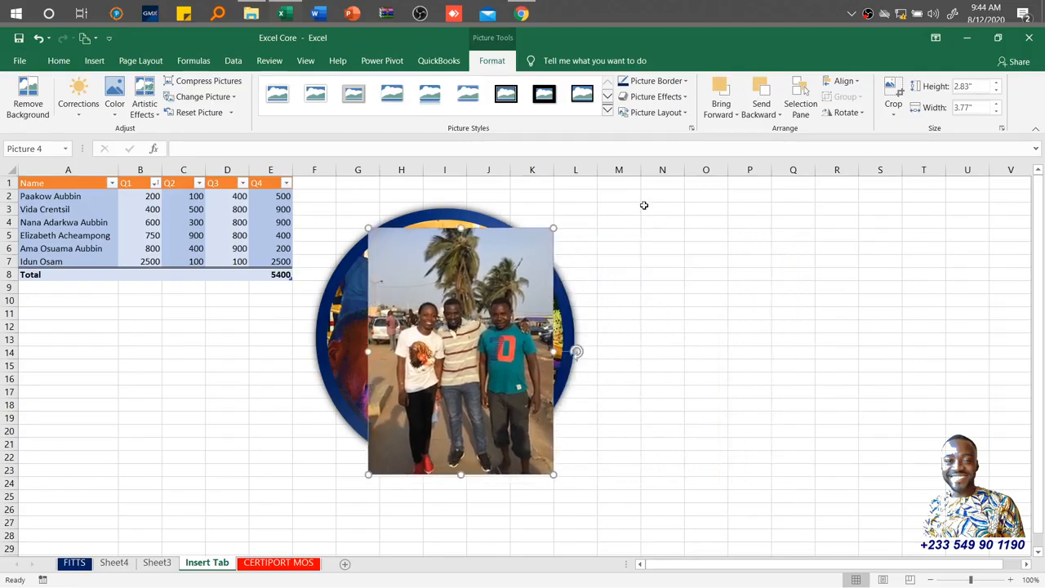
{"action": "left_click", "coordinate": [761, 93]}
{"action": "left_click", "coordinate": [712, 85]}
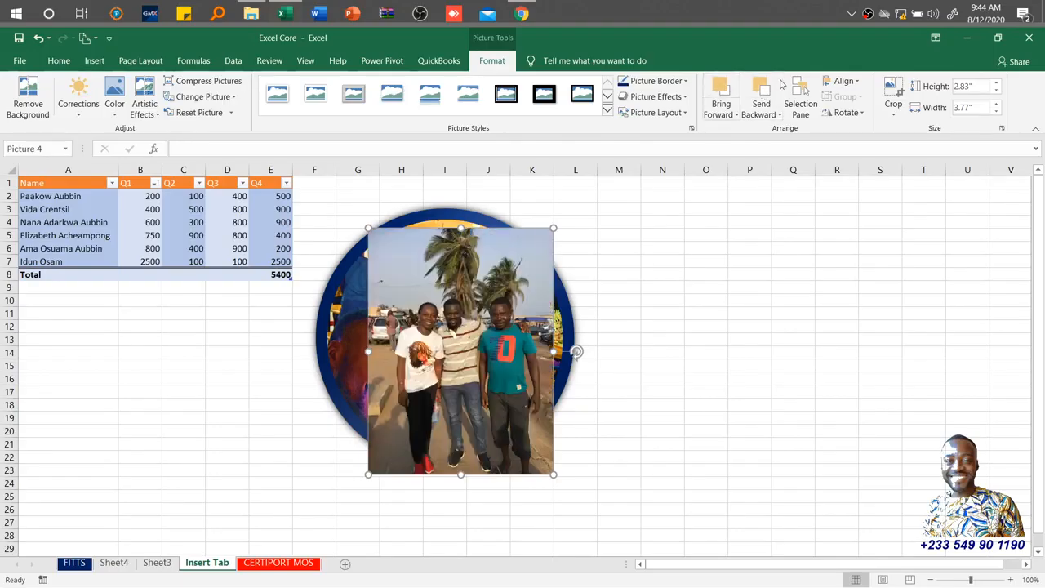
Show the Selection pane and select Picture 2 and Picture 4 in turn from its list
{"action": "left_click", "coordinate": [801, 111]}
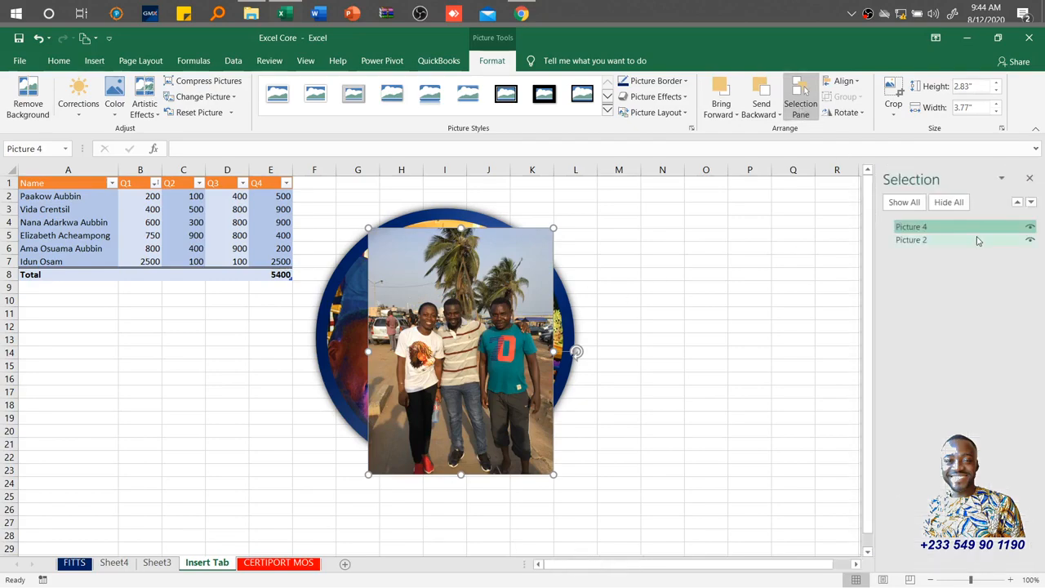
{"action": "left_click", "coordinate": [945, 242]}
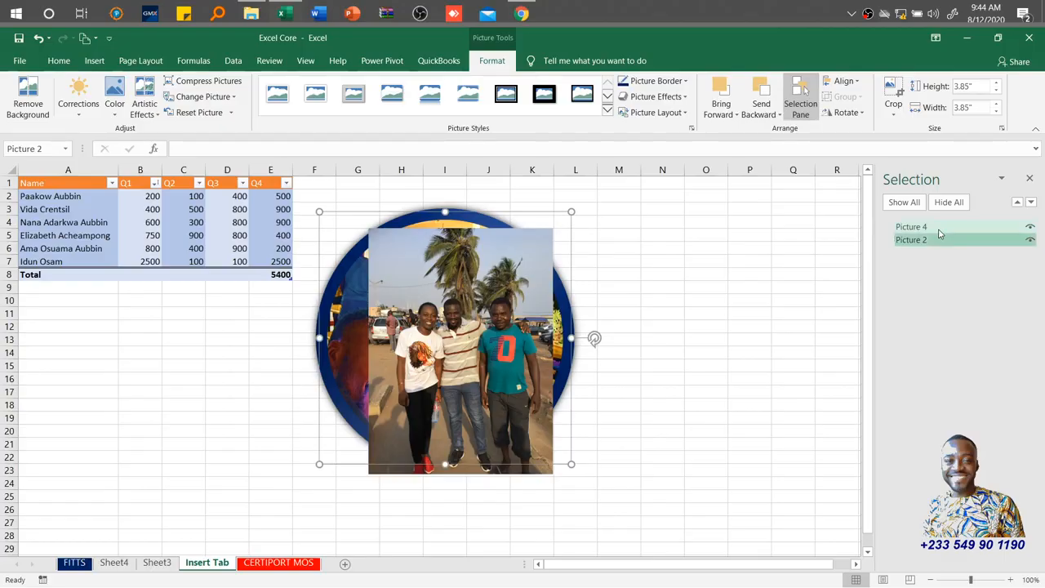
{"action": "left_click", "coordinate": [938, 229]}
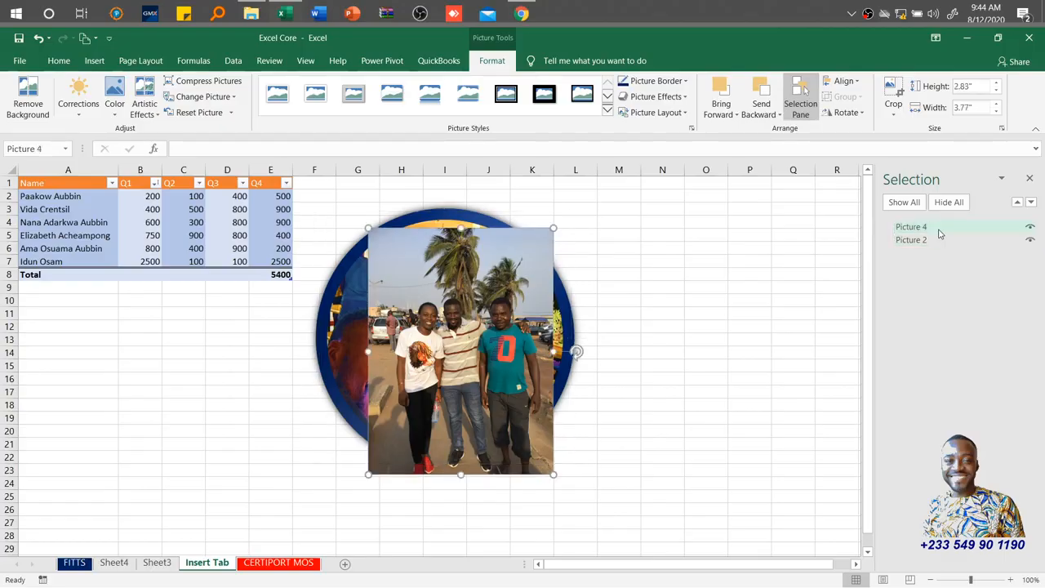
Turn on Snap to Grid in the picture alignment options
{"action": "left_click", "coordinate": [846, 82]}
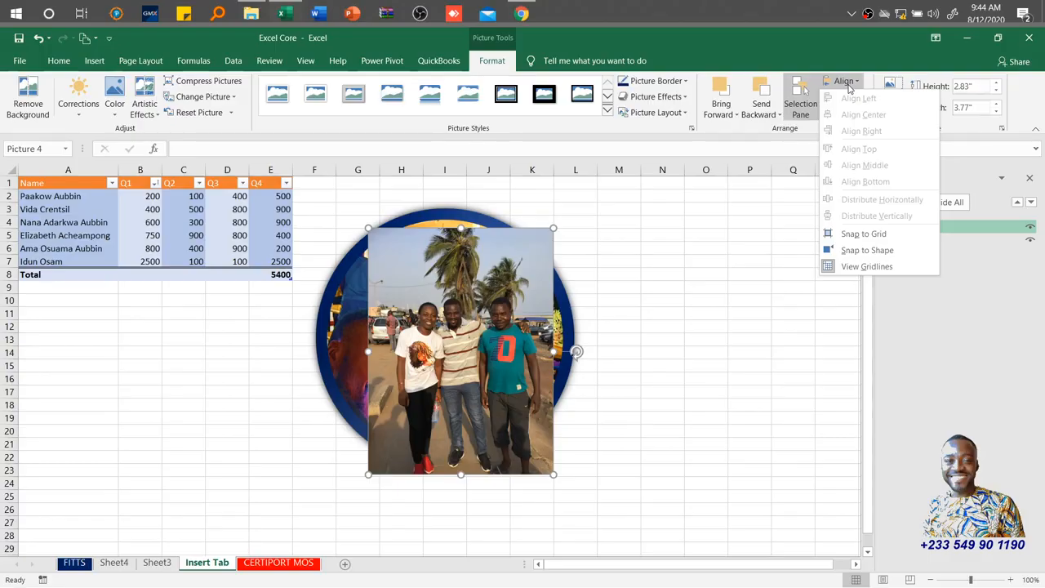
{"action": "left_click", "coordinate": [869, 237]}
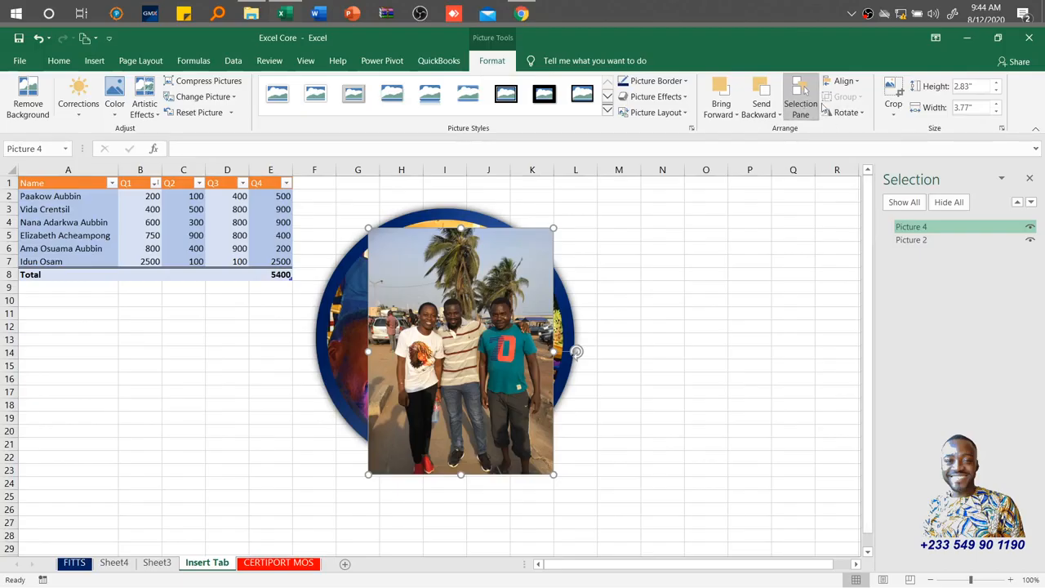
Hide the worksheet gridlines through the picture alignment options and show them again through the sheet's view settings
{"action": "left_click", "coordinate": [844, 81]}
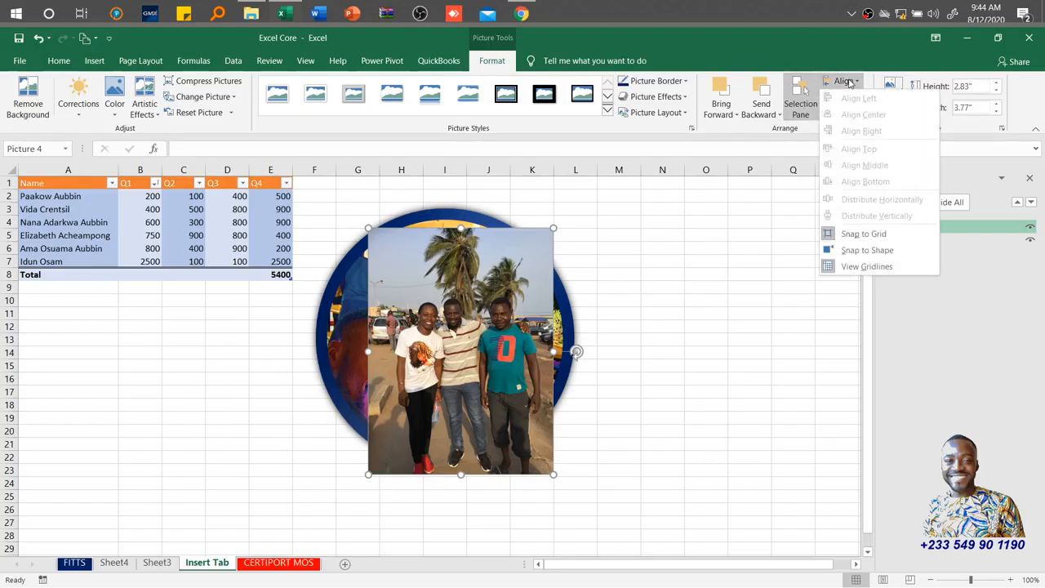
{"action": "left_click", "coordinate": [864, 267]}
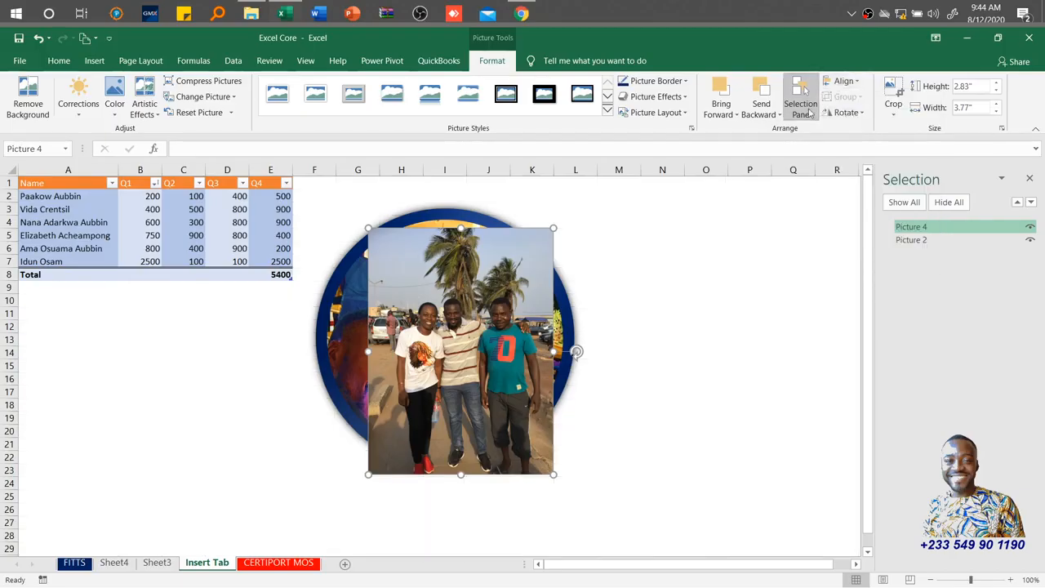
{"action": "left_click", "coordinate": [843, 81]}
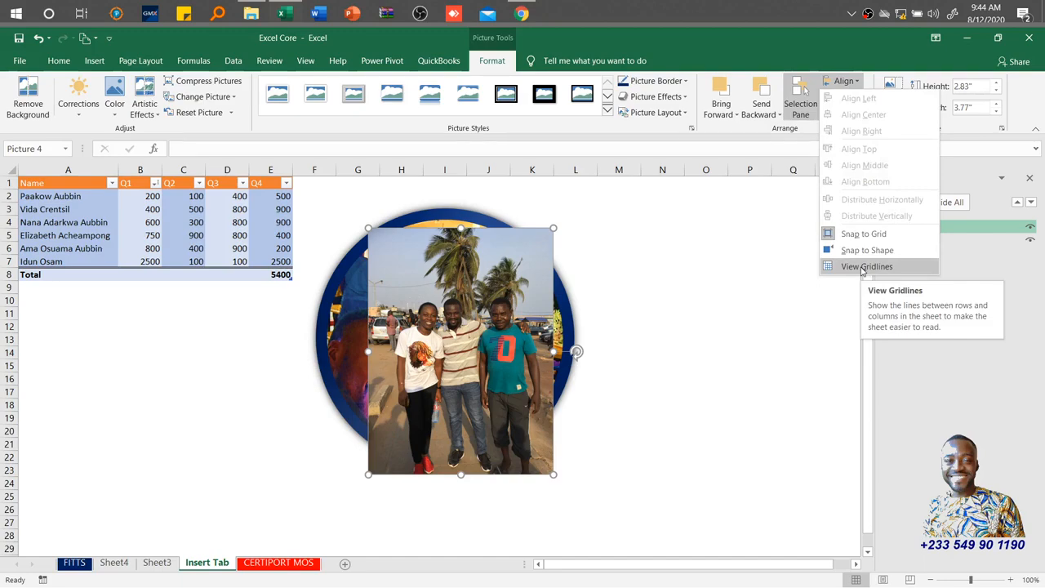
{"action": "left_click", "coordinate": [304, 62]}
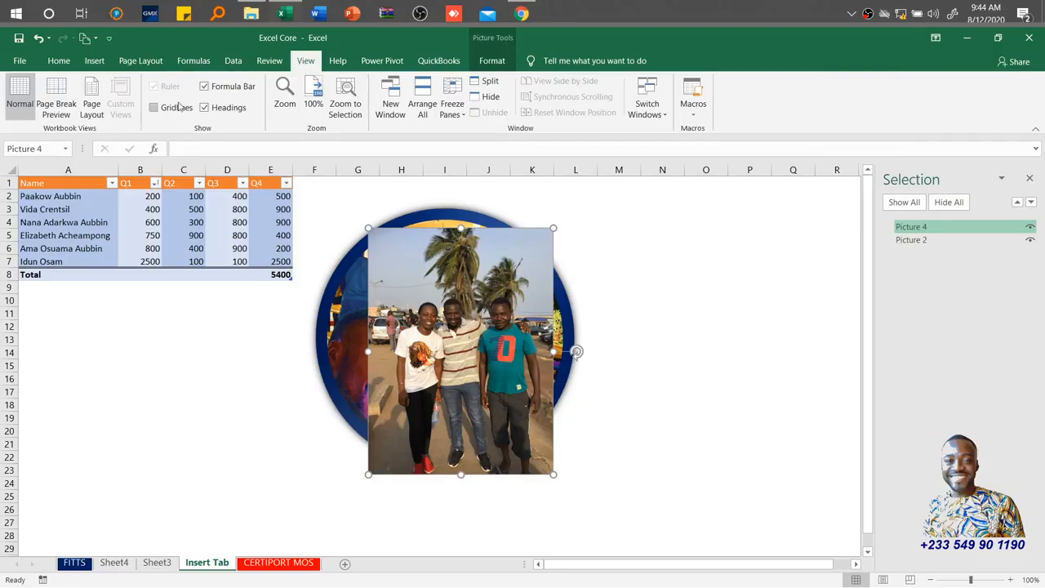
{"action": "left_click", "coordinate": [153, 107]}
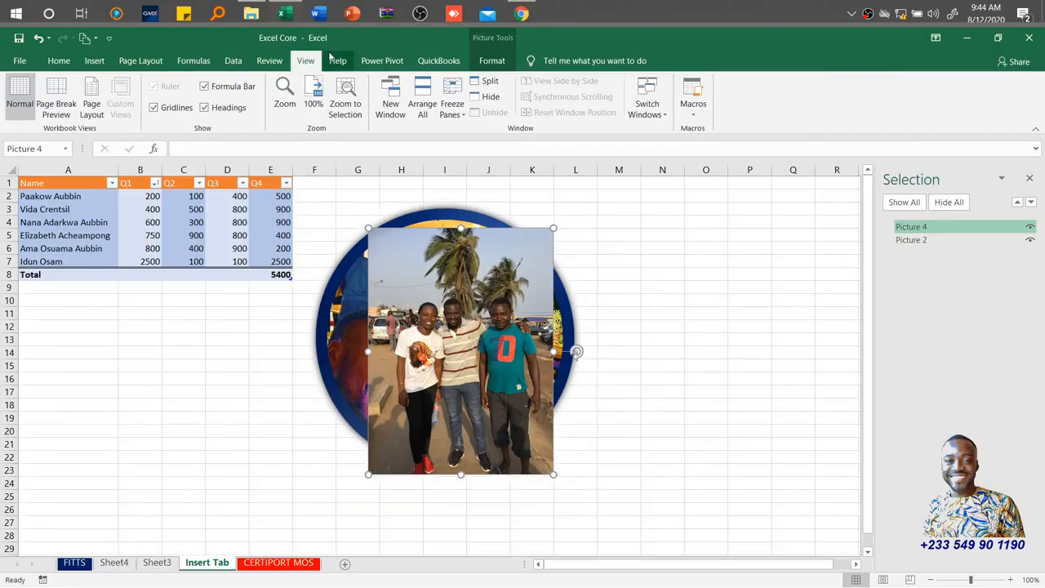
Hide the gridlines in the sheet's view settings and turn them back on through the picture alignment options
{"action": "left_click", "coordinate": [168, 109]}
{"action": "left_click", "coordinate": [491, 61]}
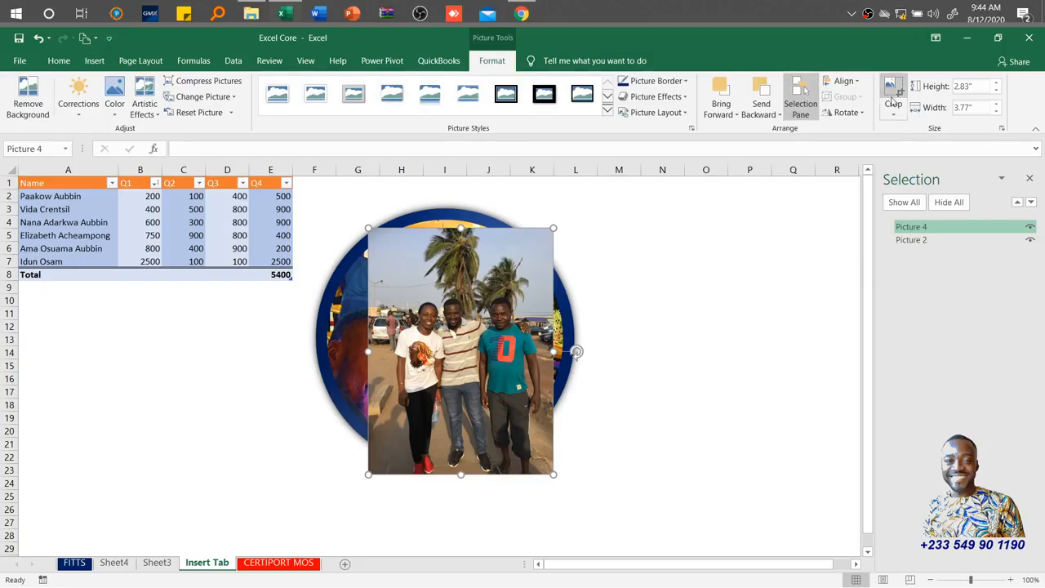
{"action": "left_click", "coordinate": [854, 85]}
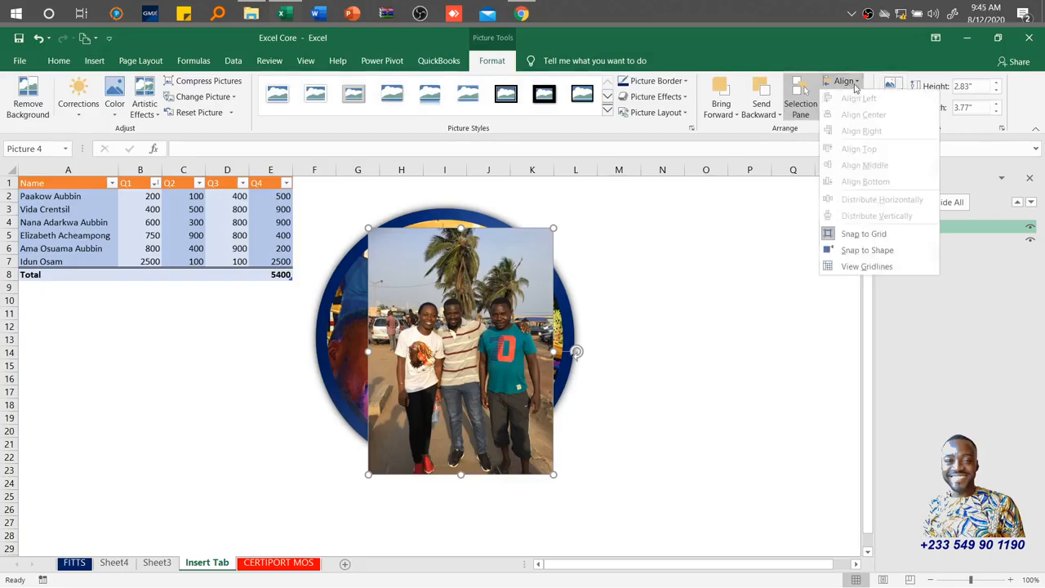
{"action": "left_click", "coordinate": [851, 264]}
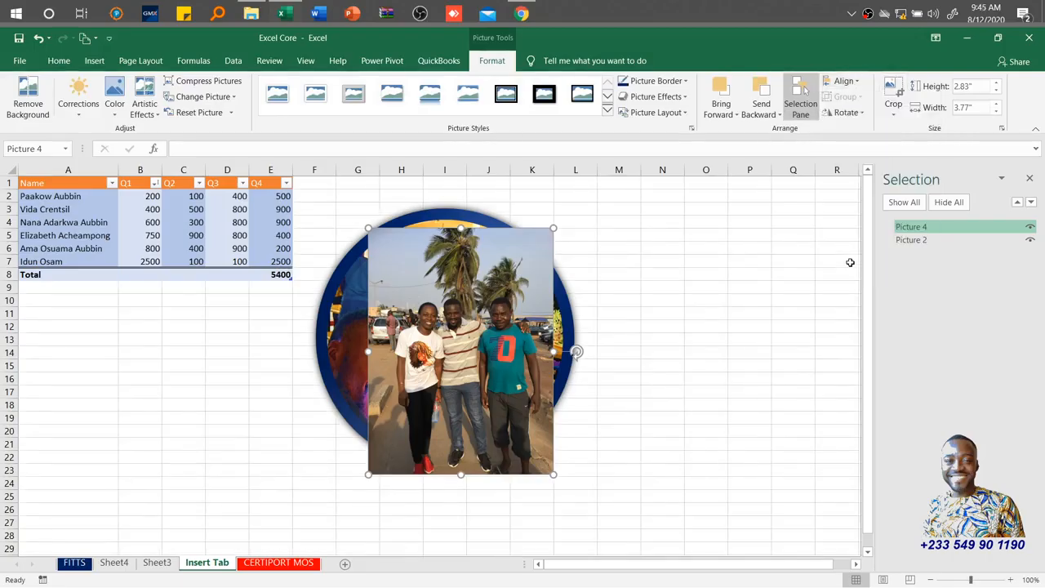
Rotate the group photo right 90° and rotate it back left 90°
{"action": "left_click", "coordinate": [858, 114]}
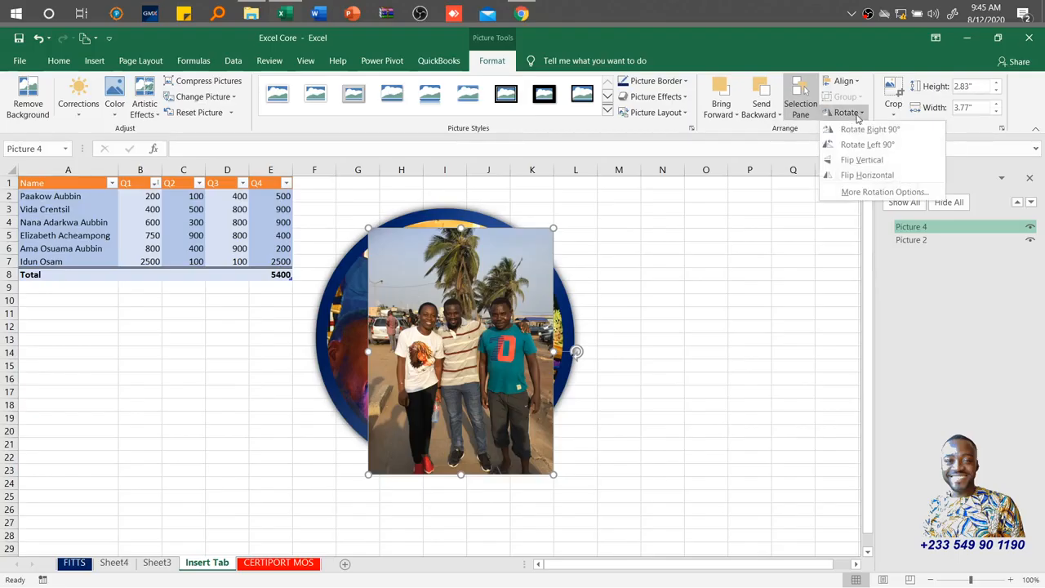
{"action": "left_click", "coordinate": [865, 129]}
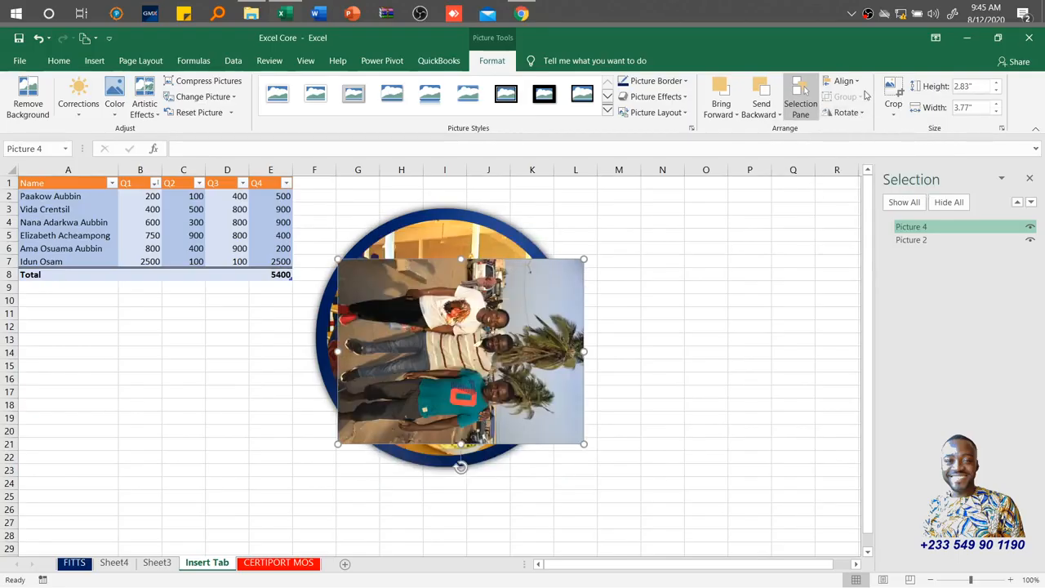
{"action": "left_click", "coordinate": [857, 114]}
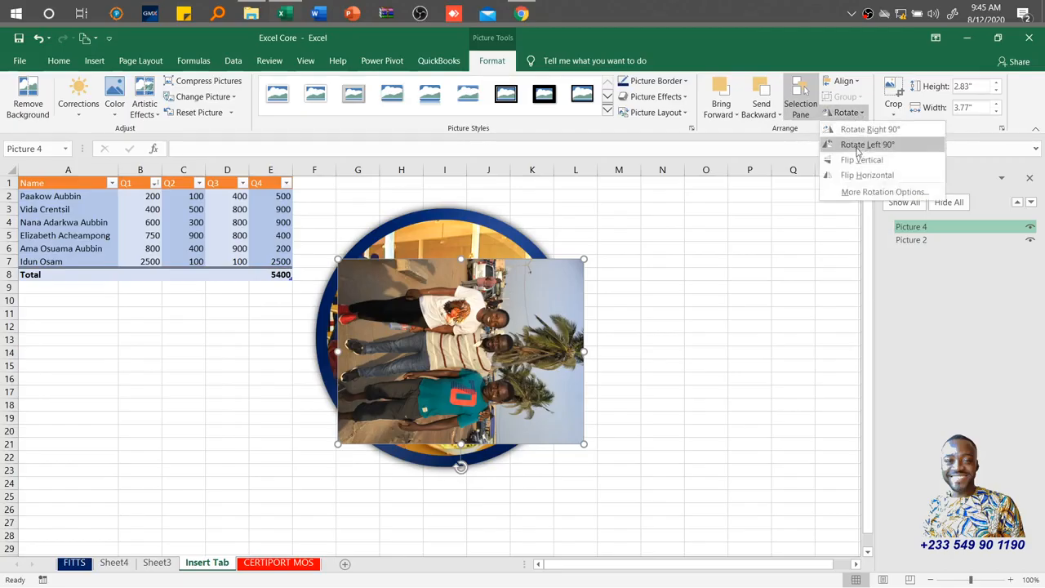
{"action": "left_click", "coordinate": [857, 147]}
Flip the group photo vertically, flip it horizontally, and flip it vertically again so it stands upright and mirrored
{"action": "left_click", "coordinate": [858, 116]}
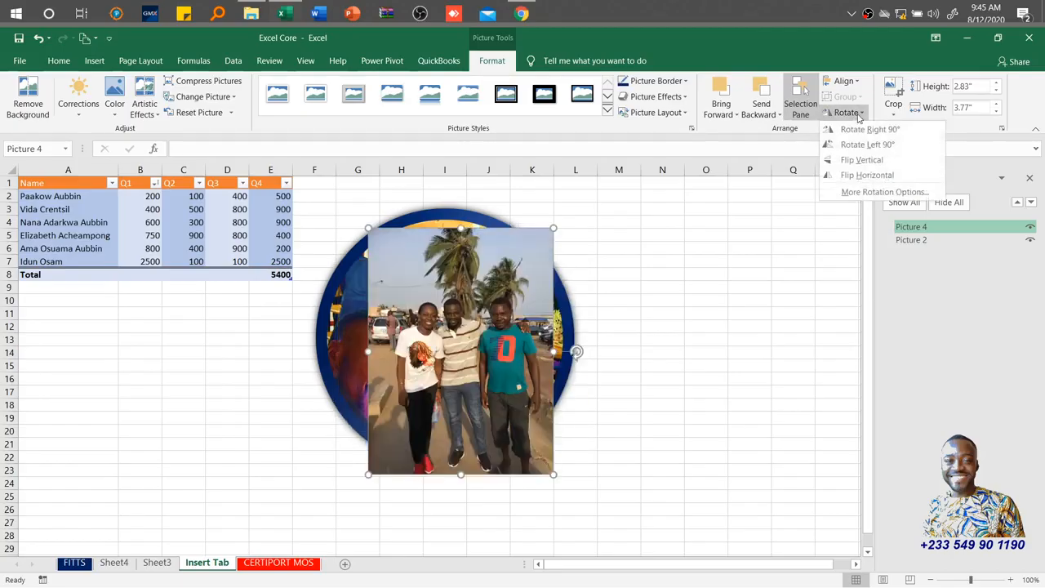
{"action": "left_click", "coordinate": [853, 160]}
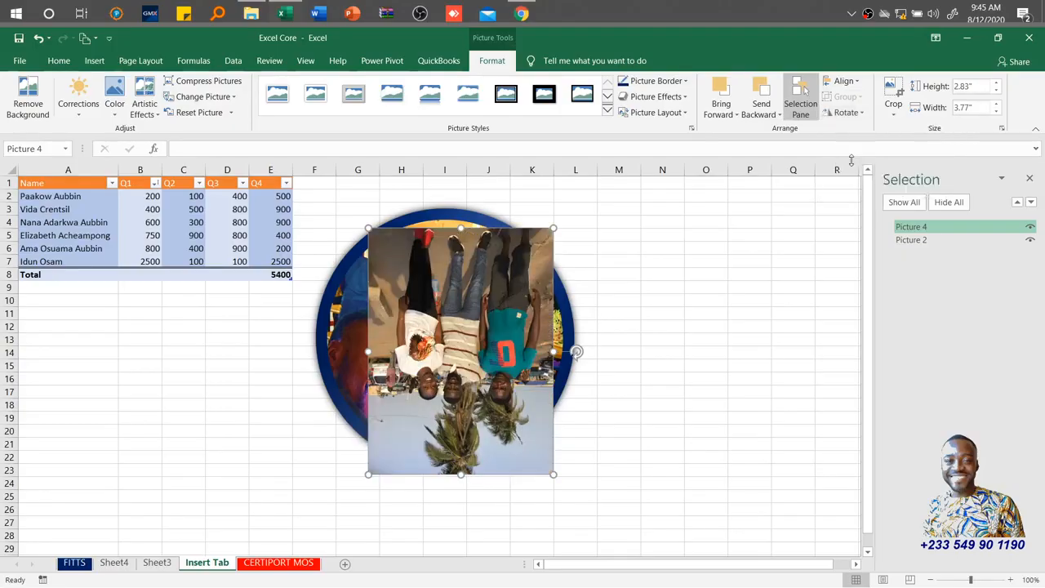
{"action": "left_click", "coordinate": [859, 113]}
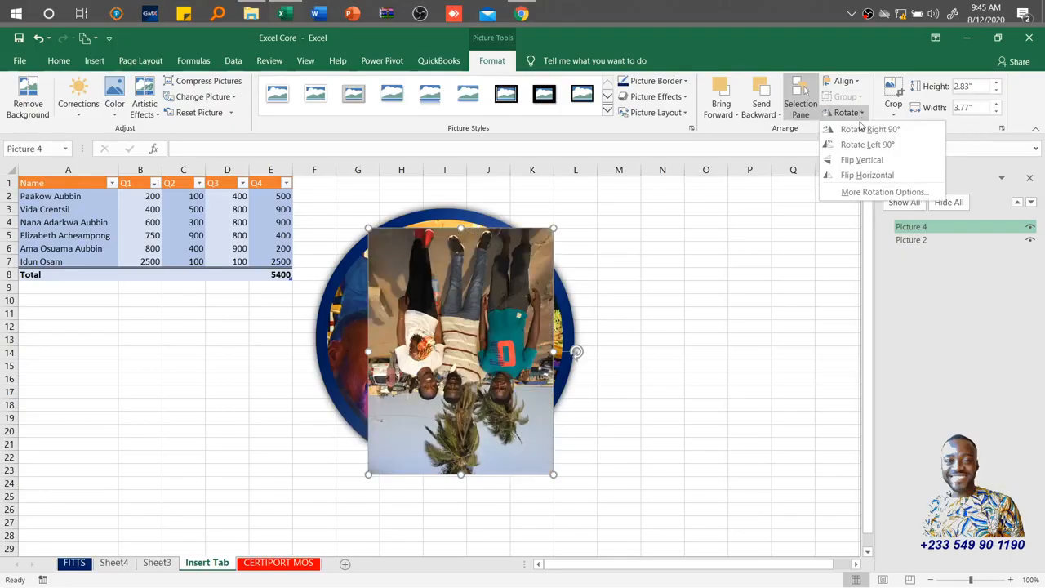
{"action": "left_click", "coordinate": [864, 175]}
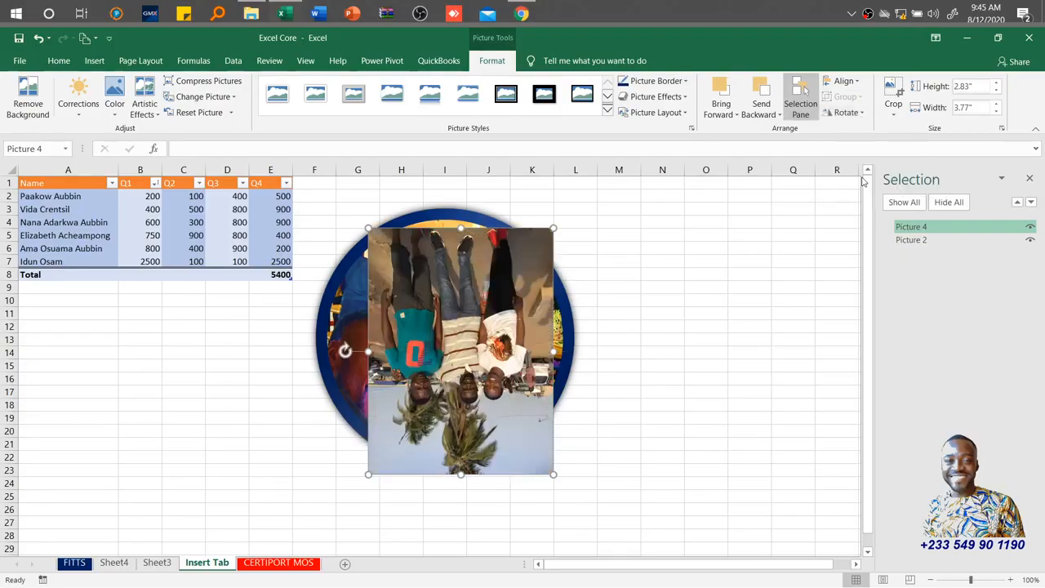
{"action": "left_click", "coordinate": [856, 113]}
{"action": "left_click", "coordinate": [861, 160]}
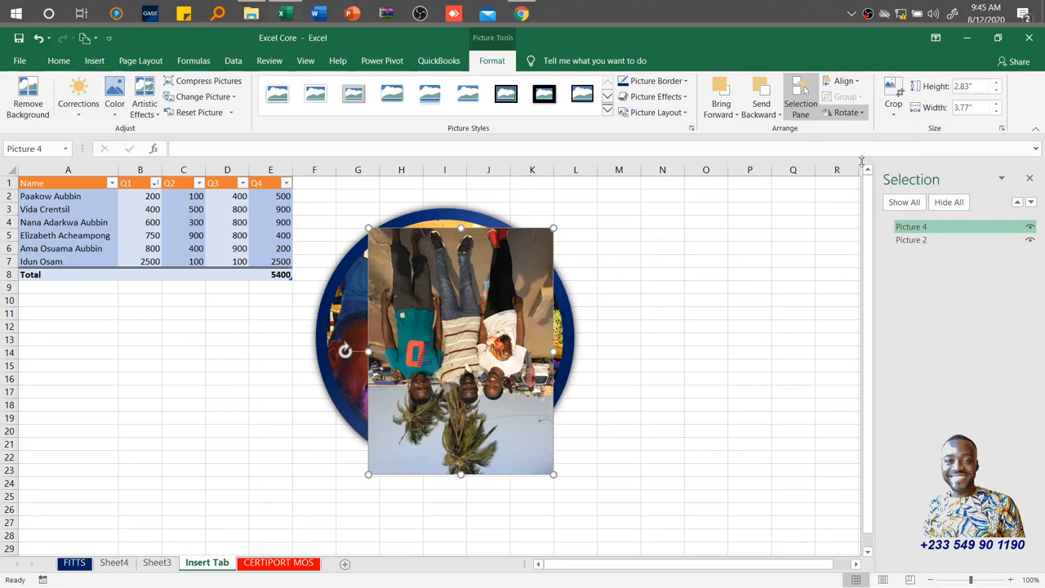
Examine the group photo's size and rotation settings in Format Picture, and close both it and the Selection pane
{"action": "left_click", "coordinate": [855, 114]}
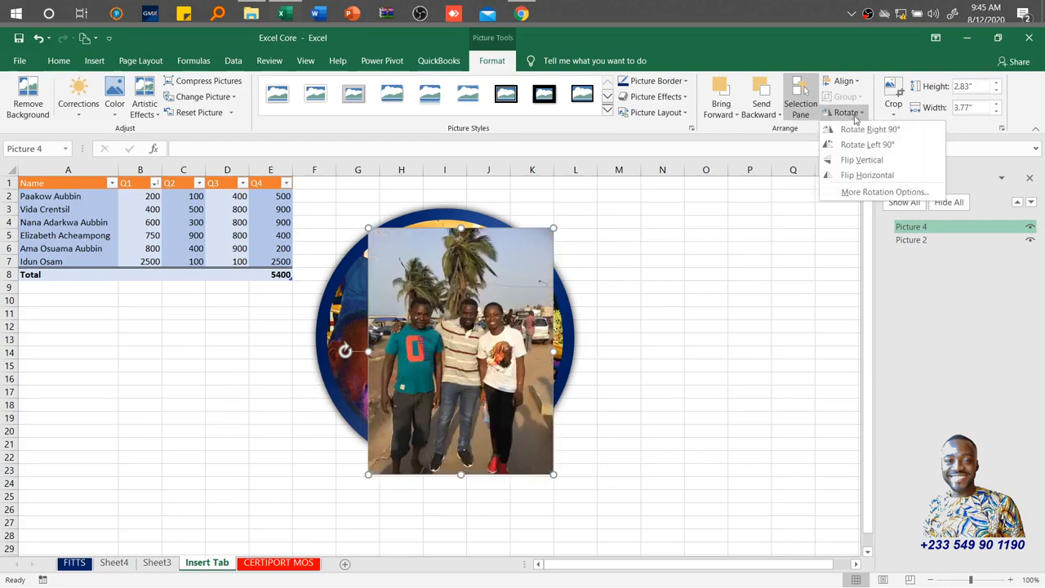
{"action": "left_click", "coordinate": [869, 193]}
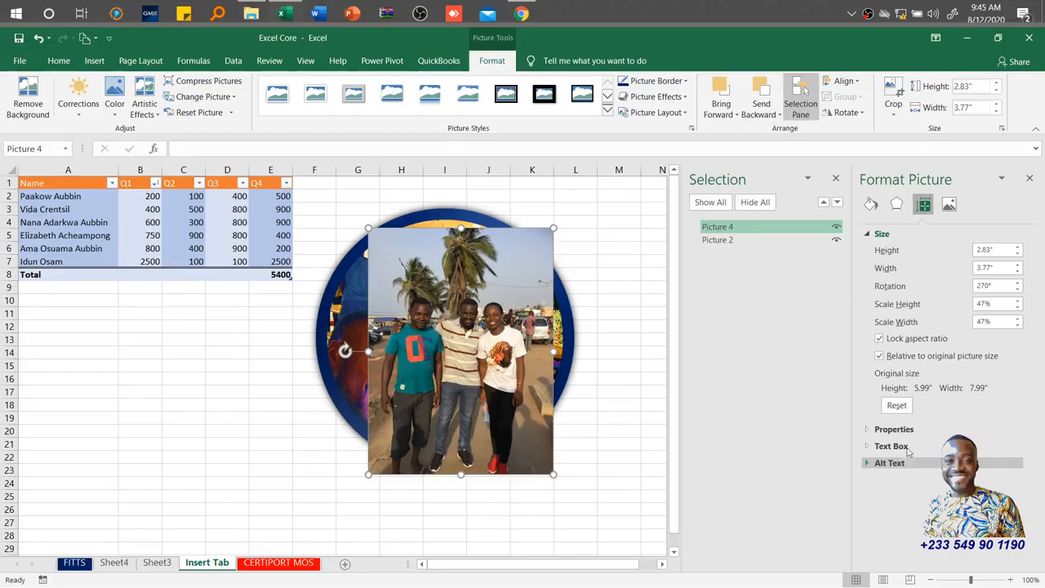
{"action": "left_click", "coordinate": [1030, 179]}
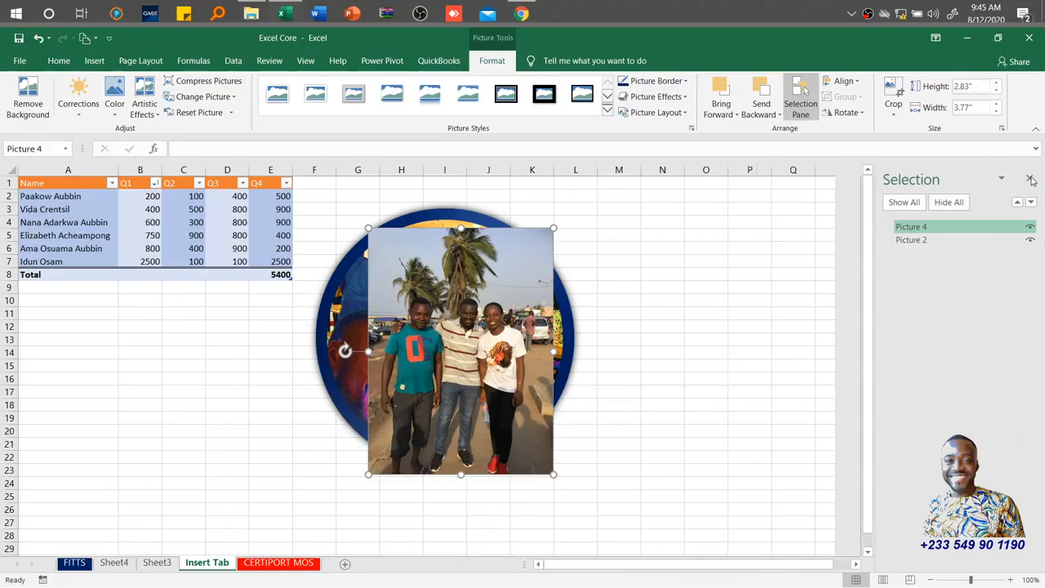
{"action": "left_click", "coordinate": [1031, 179]}
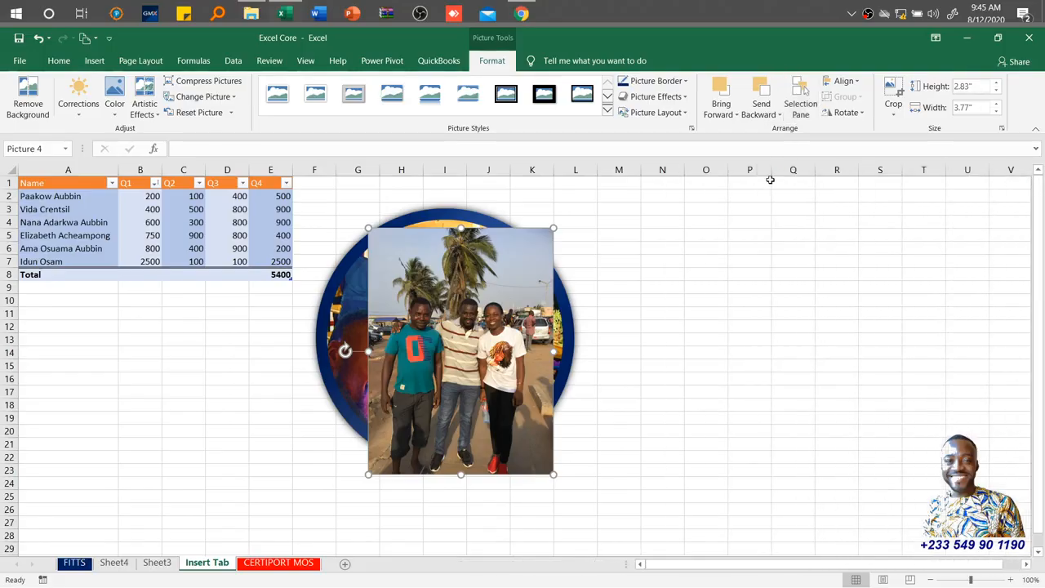
Convert the group photo to the Vertical Picture Accent List layout and move the graphic clear of the round picture
{"action": "left_click", "coordinate": [681, 98]}
{"action": "left_click", "coordinate": [680, 97]}
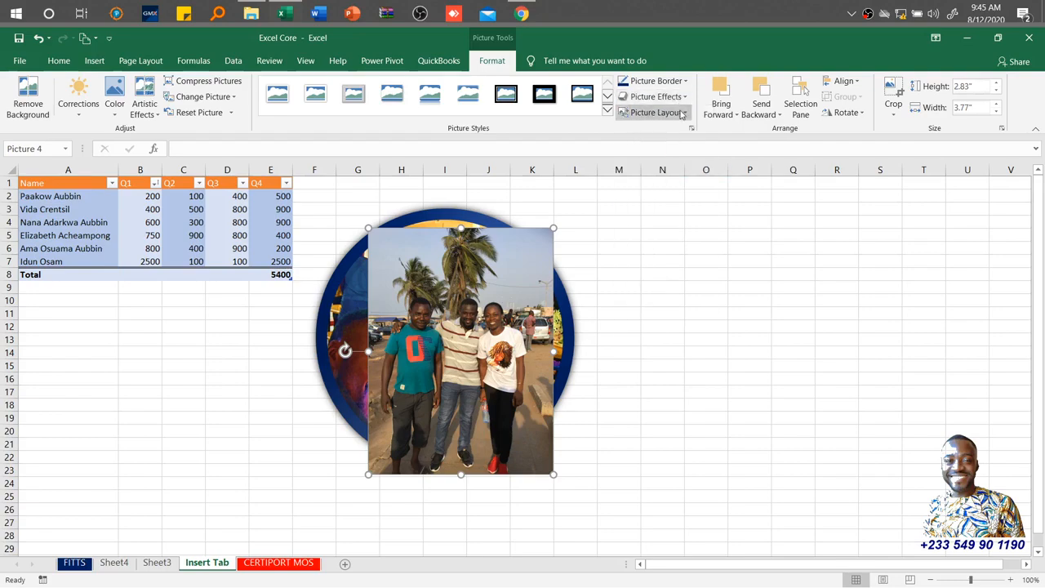
{"action": "left_click", "coordinate": [682, 115]}
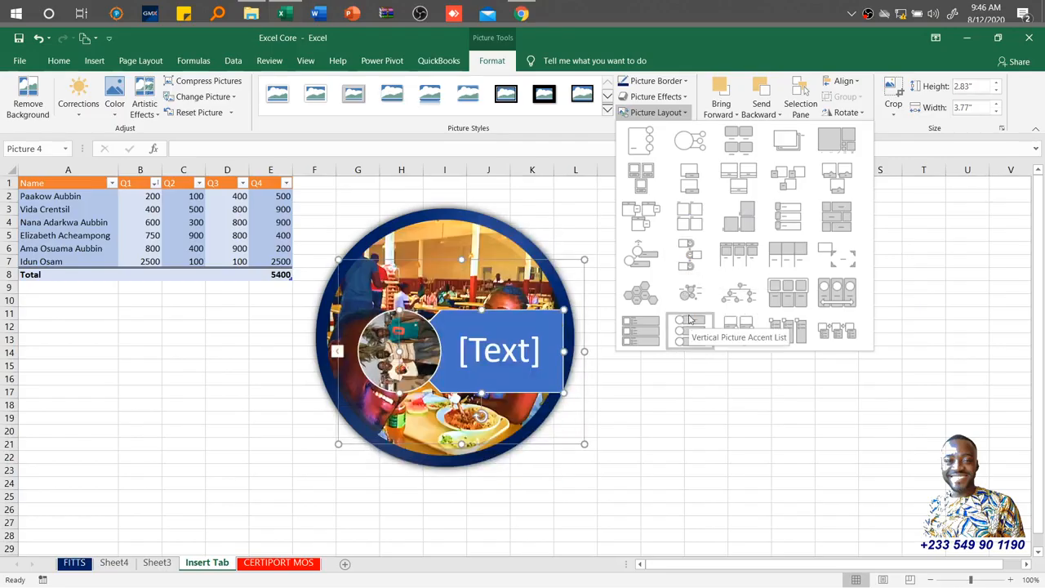
{"action": "left_click", "coordinate": [689, 320]}
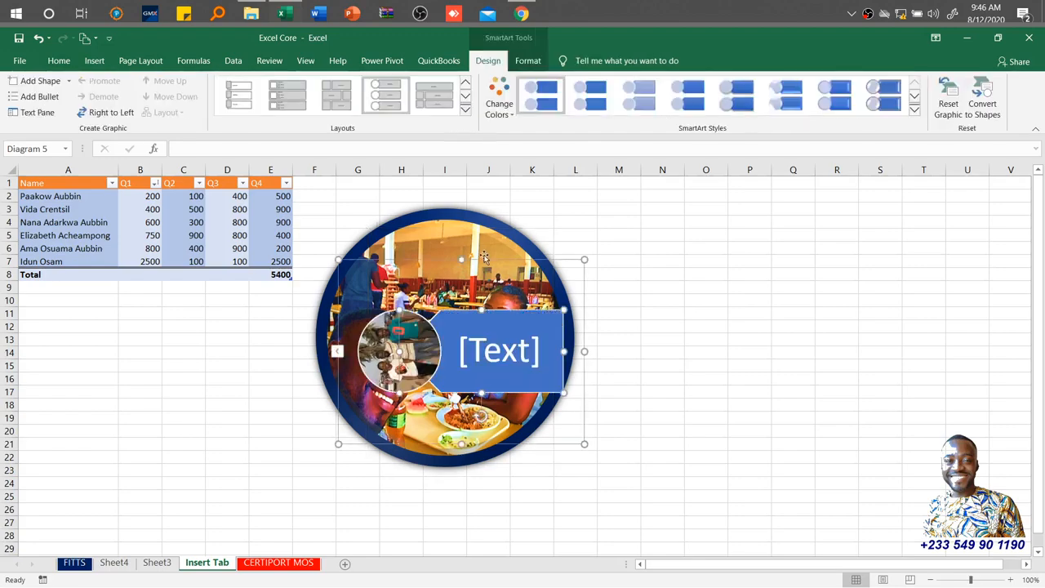
{"action": "left_click_drag", "start_coordinate": [484, 260], "coordinate": [803, 228]}
Convert the round picture to the circle picture hierarchy layout and caption it "A trip to Togo"
{"action": "left_click", "coordinate": [508, 282]}
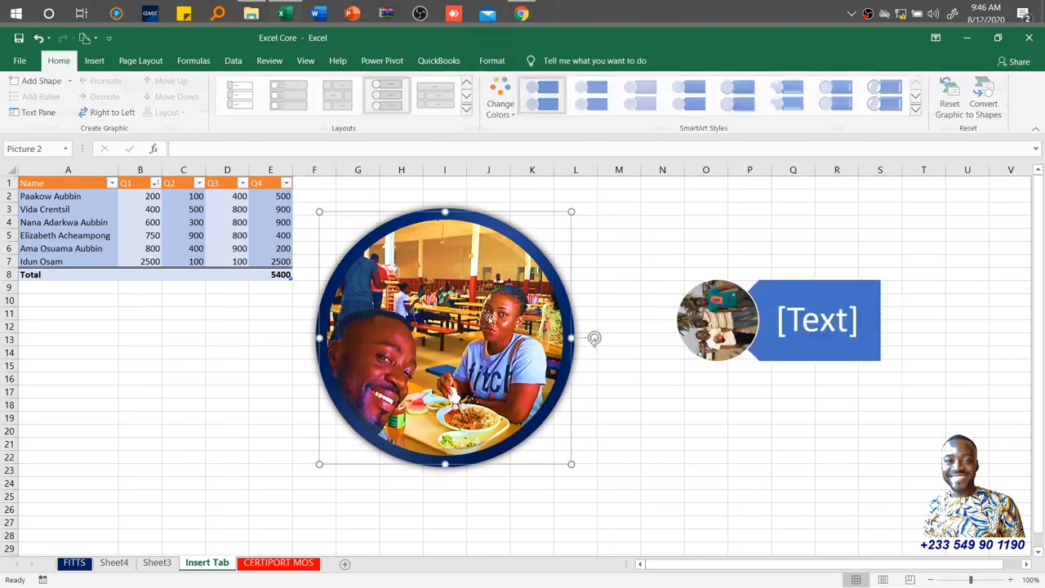
{"action": "left_click", "coordinate": [492, 61]}
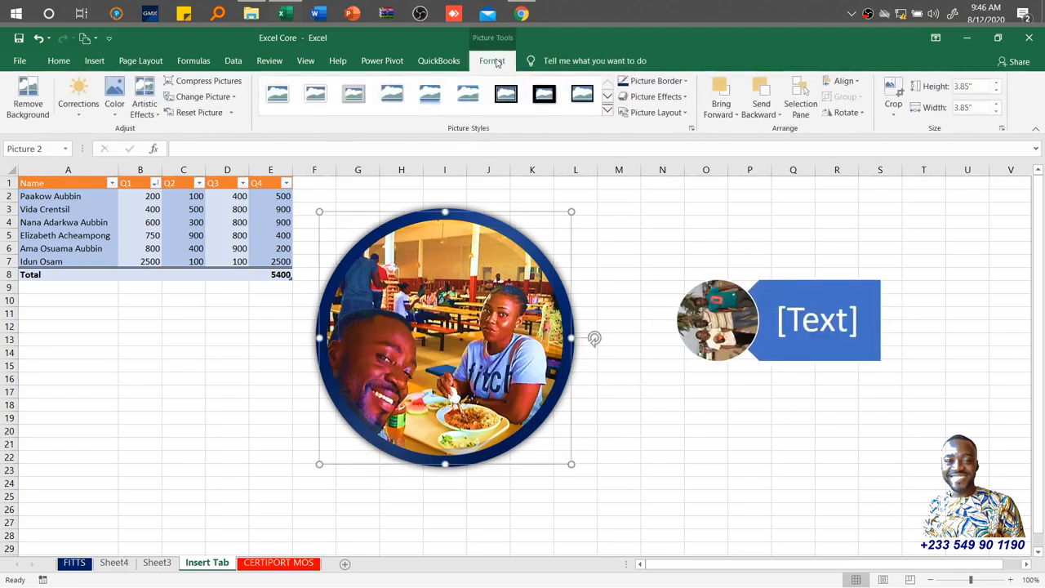
{"action": "left_click", "coordinate": [653, 114]}
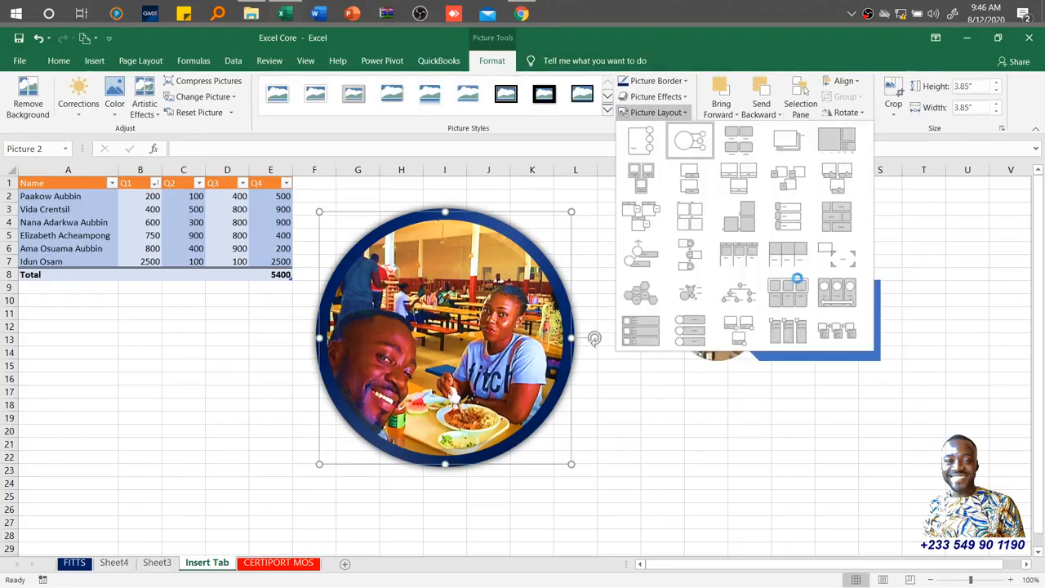
{"action": "left_click", "coordinate": [746, 296]}
{"action": "left_click", "coordinate": [482, 337]}
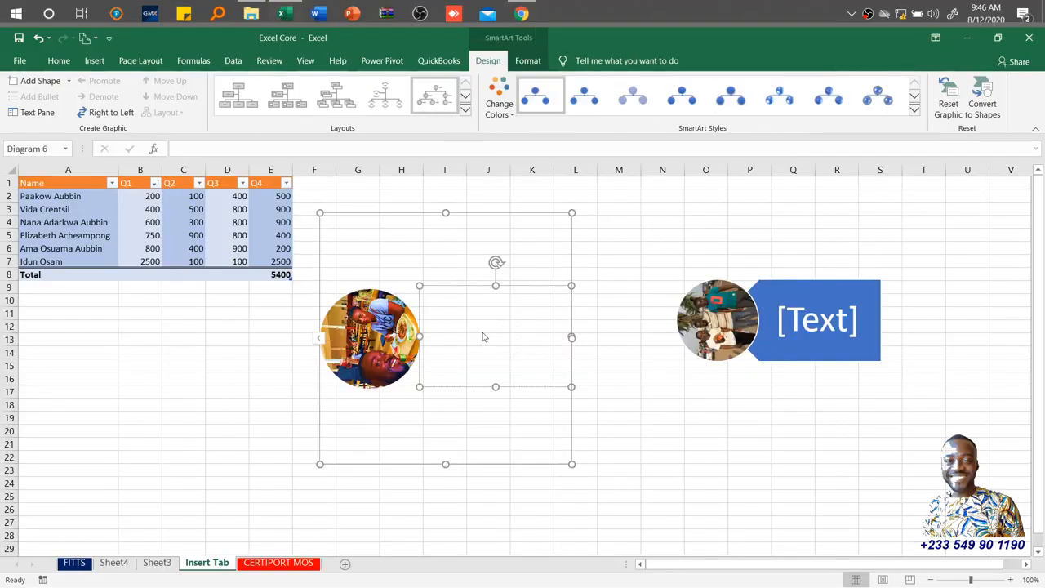
{"action": "type", "text": "A tr"}
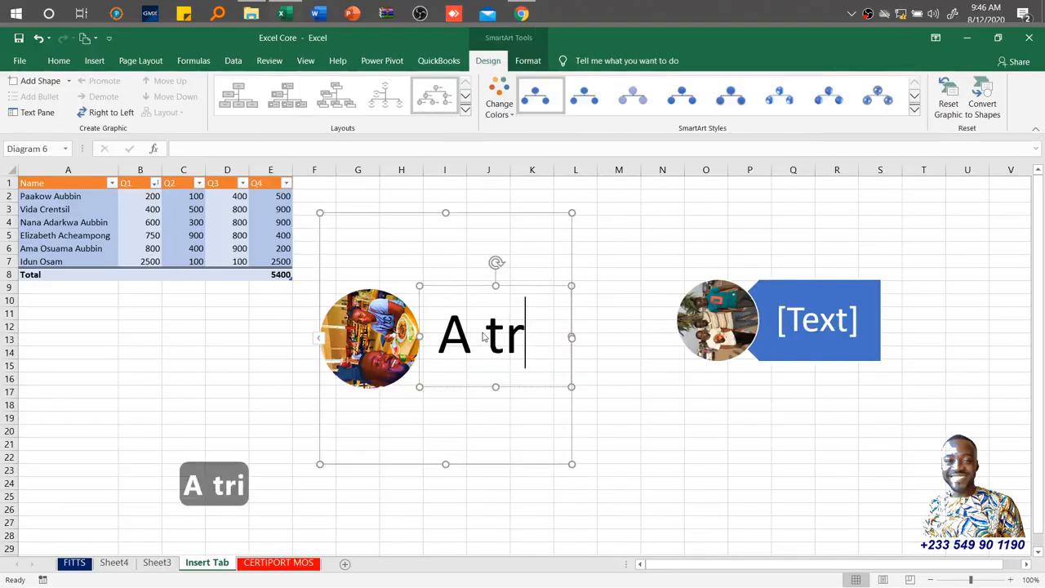
{"action": "type", "text": "ip to Togo"}
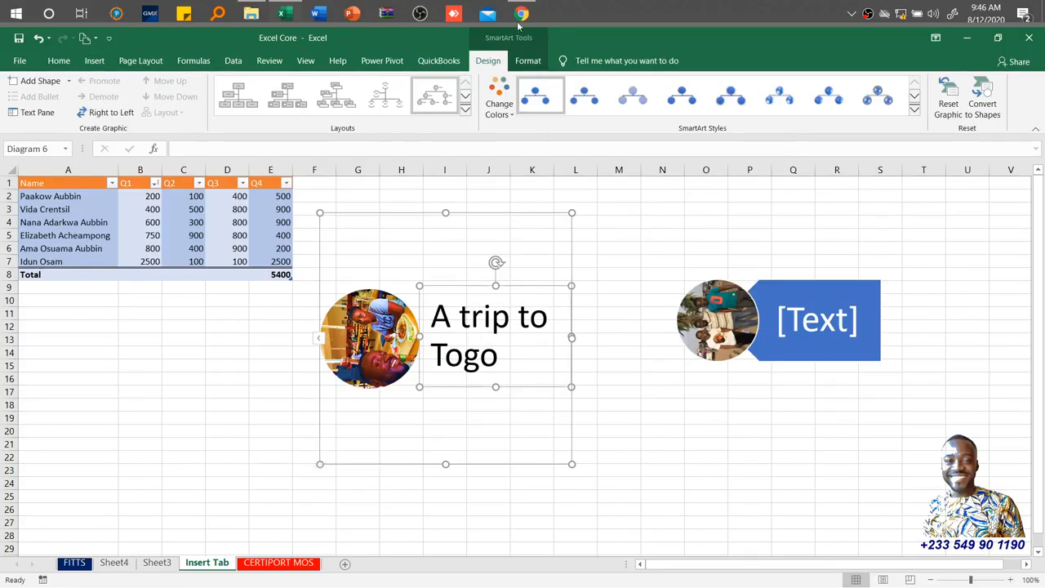
{"action": "left_click", "coordinate": [90, 62]}
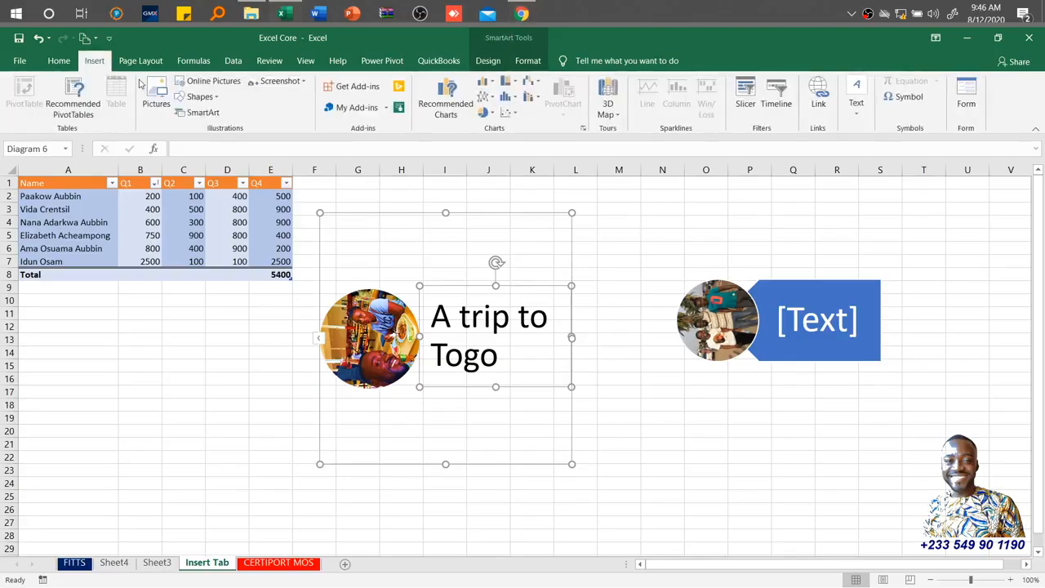
{"action": "left_click", "coordinate": [488, 61]}
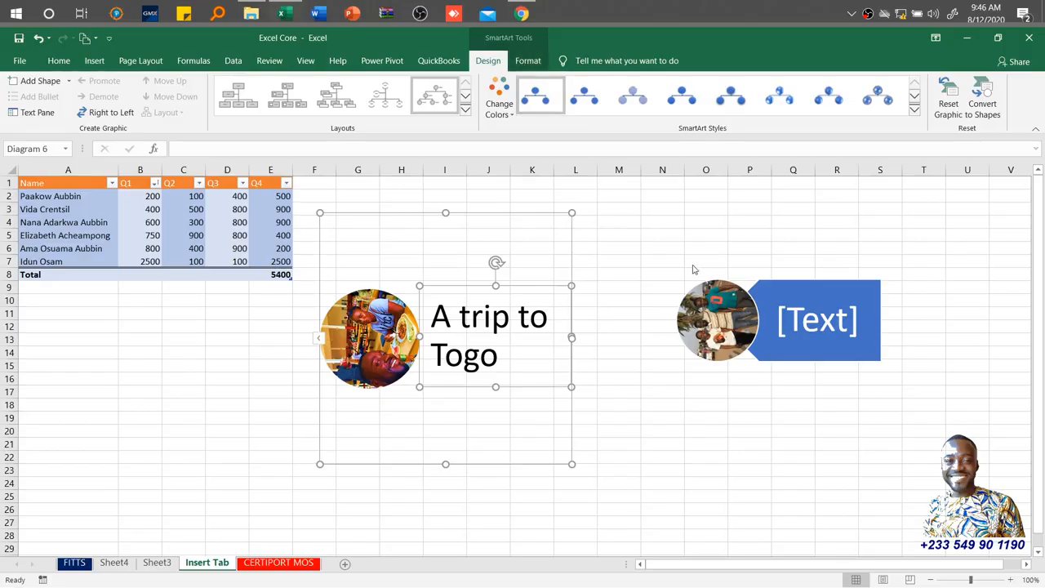
{"action": "left_click", "coordinate": [528, 215]}
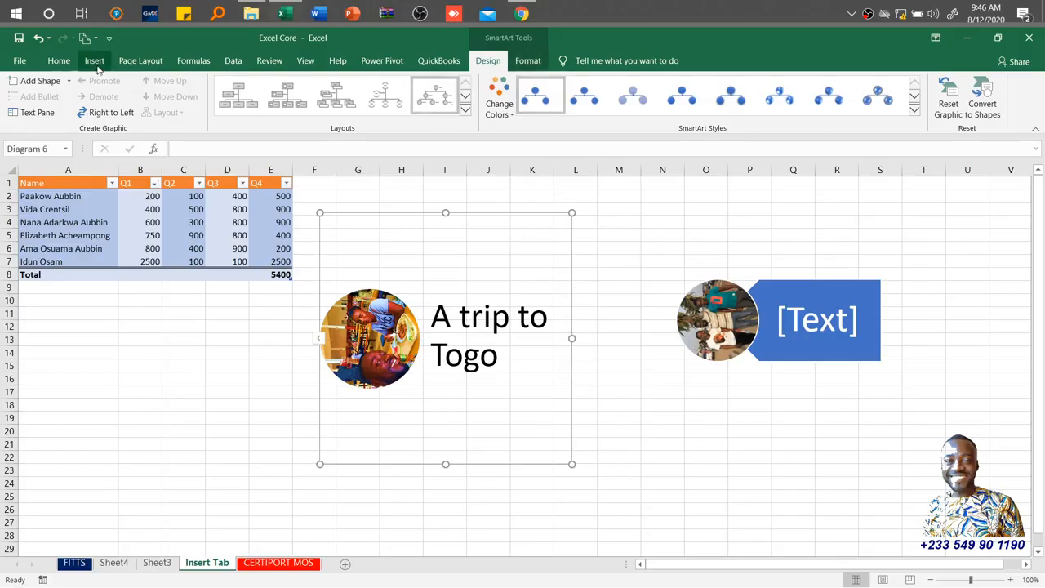
Examine the Format Picture effect settings for the circular picture beside the "A trip to Togo" caption, and close them
{"action": "left_click", "coordinate": [413, 319]}
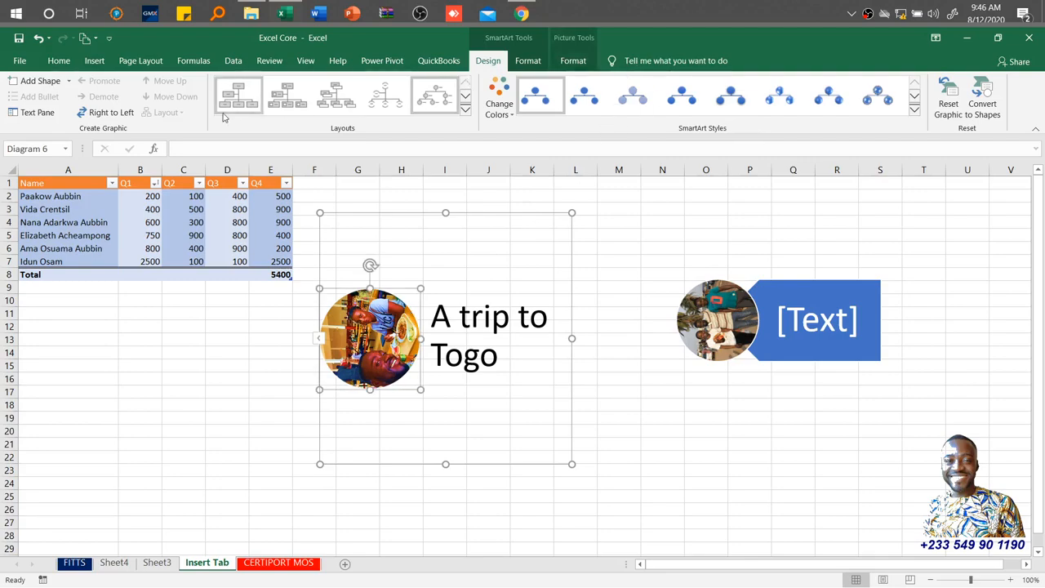
{"action": "left_click", "coordinate": [573, 61]}
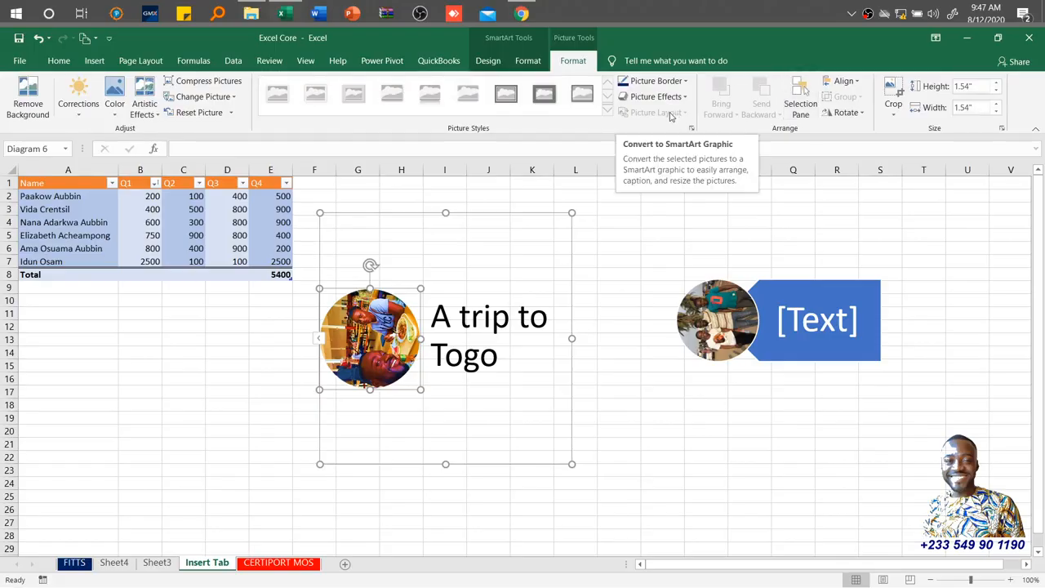
{"action": "left_click", "coordinate": [691, 129]}
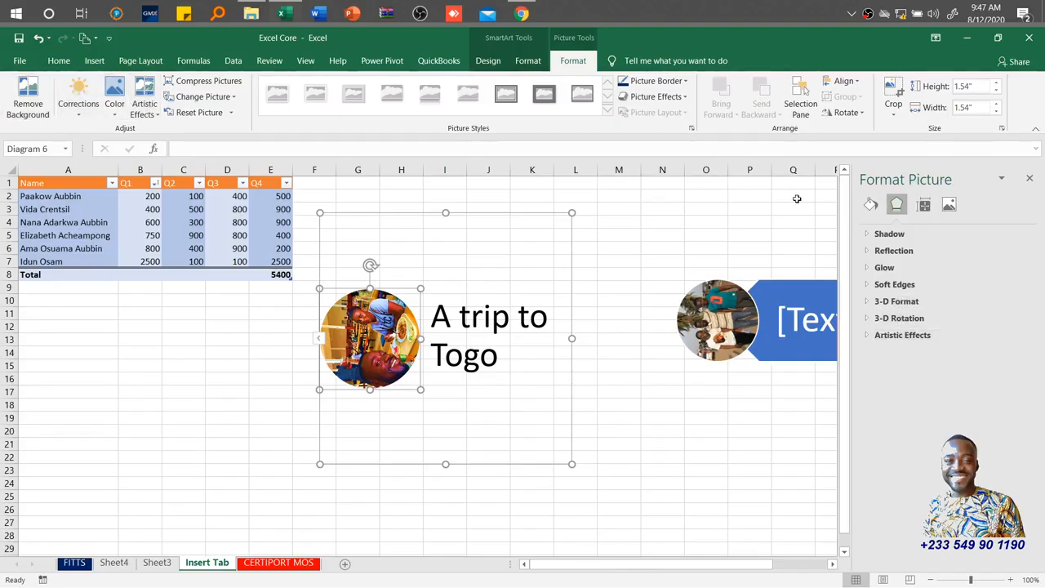
{"action": "left_click", "coordinate": [1030, 178]}
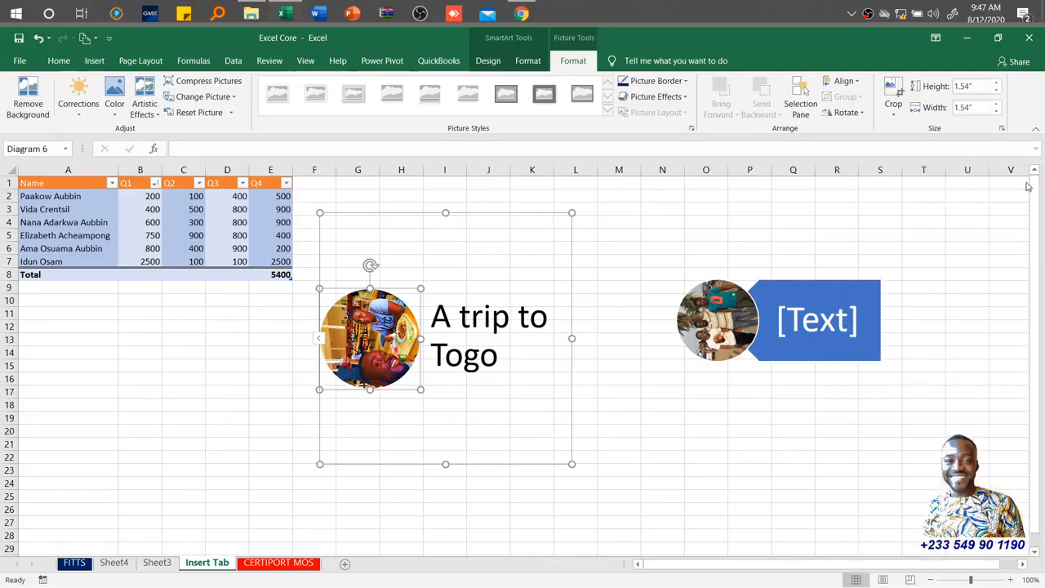
{"action": "left_click", "coordinate": [616, 288]}
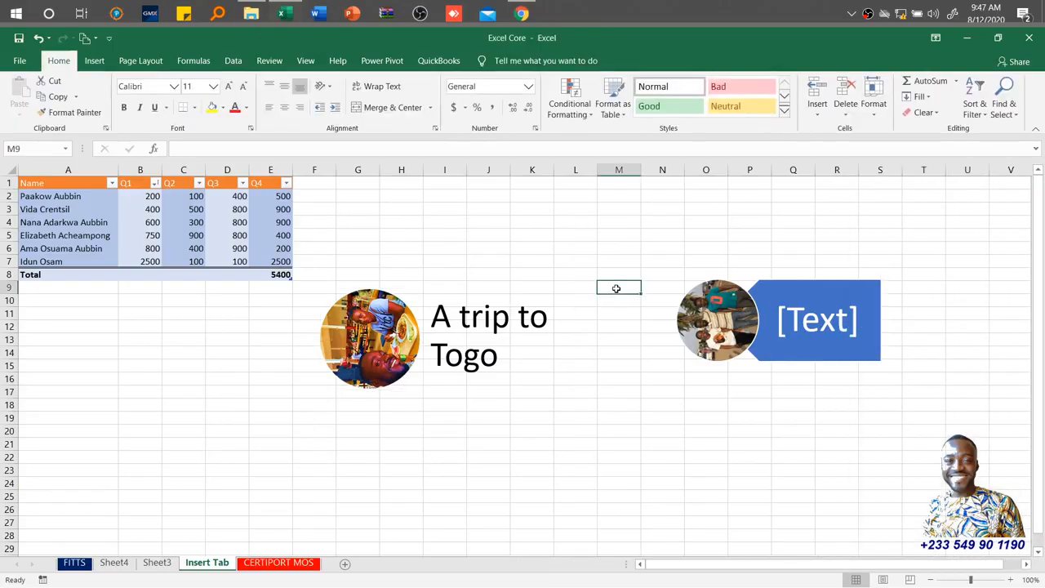
{"action": "left_click", "coordinate": [692, 317]}
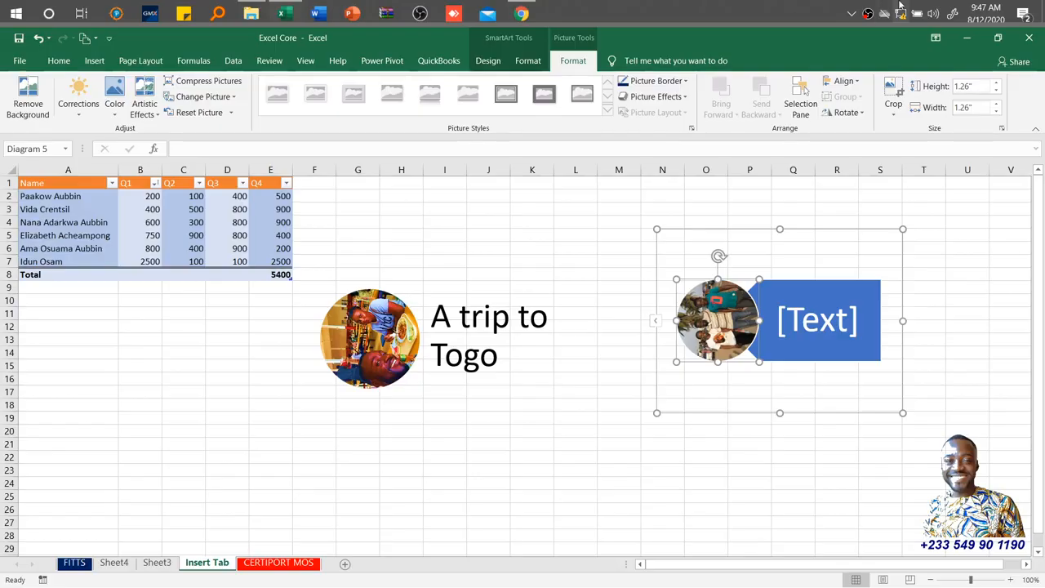
{"action": "left_click", "coordinate": [869, 11]}
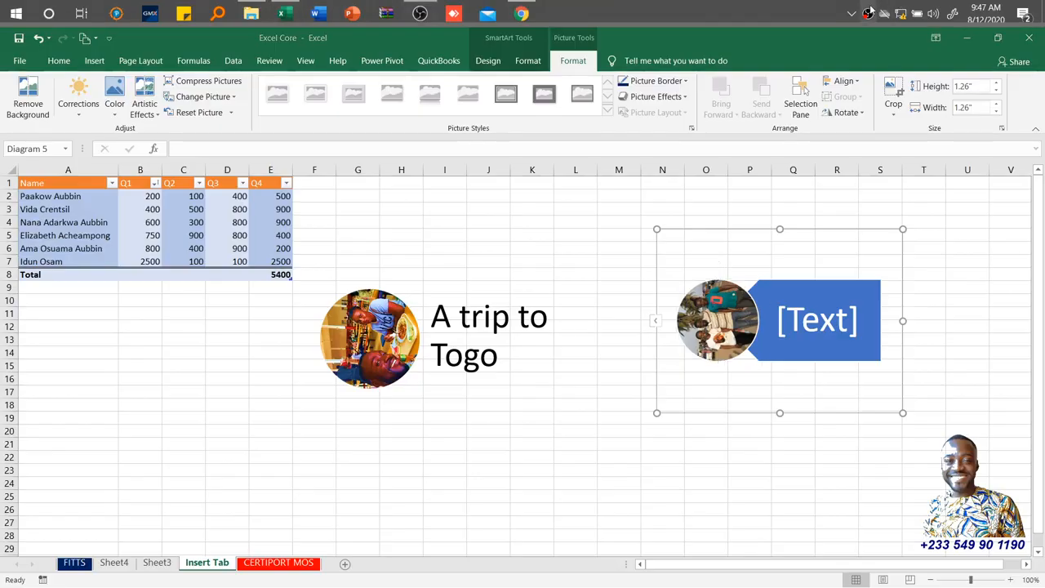